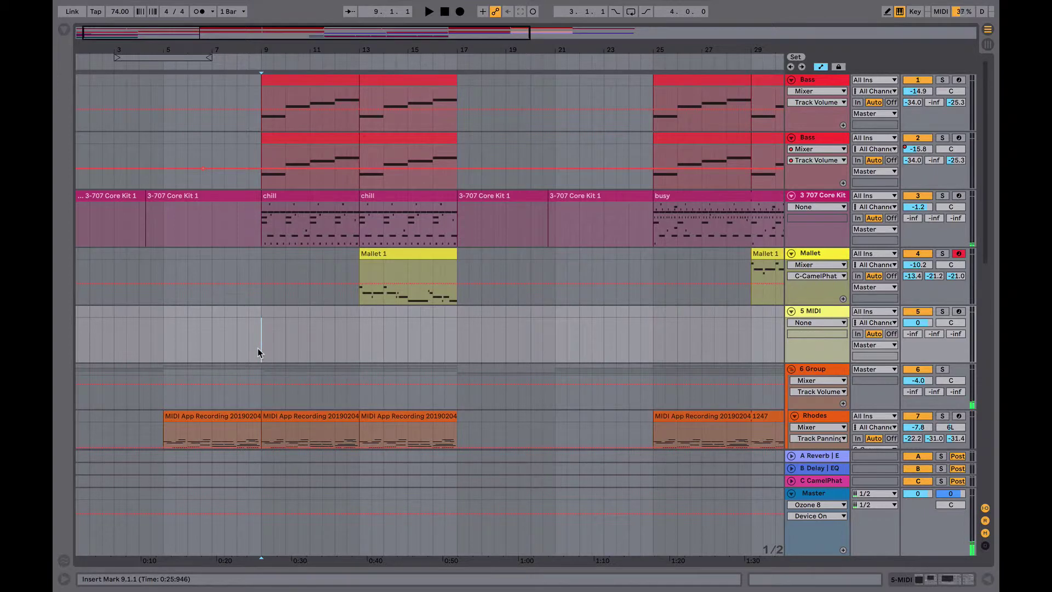
- Play the arrangement from the bar 9 insert mark through the bass, drums and Rhodes
{"action": "key", "text": "space"}
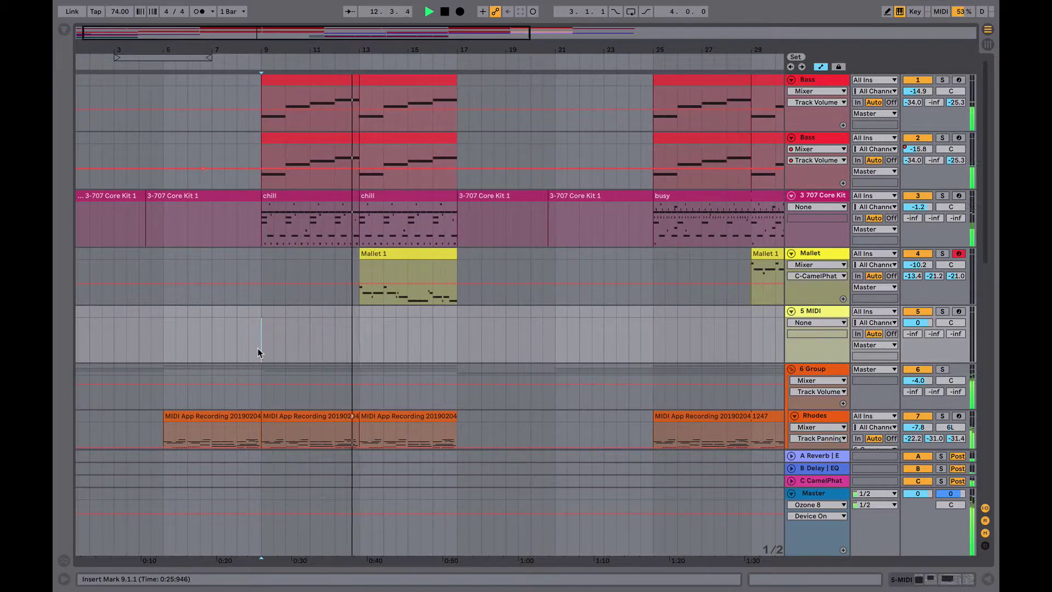
{"action": "scroll", "coordinate": [257, 353], "scroll_direction": "down", "scroll_amount": 2}
{"action": "scroll", "coordinate": [258, 353], "scroll_direction": "down", "scroll_amount": 4}
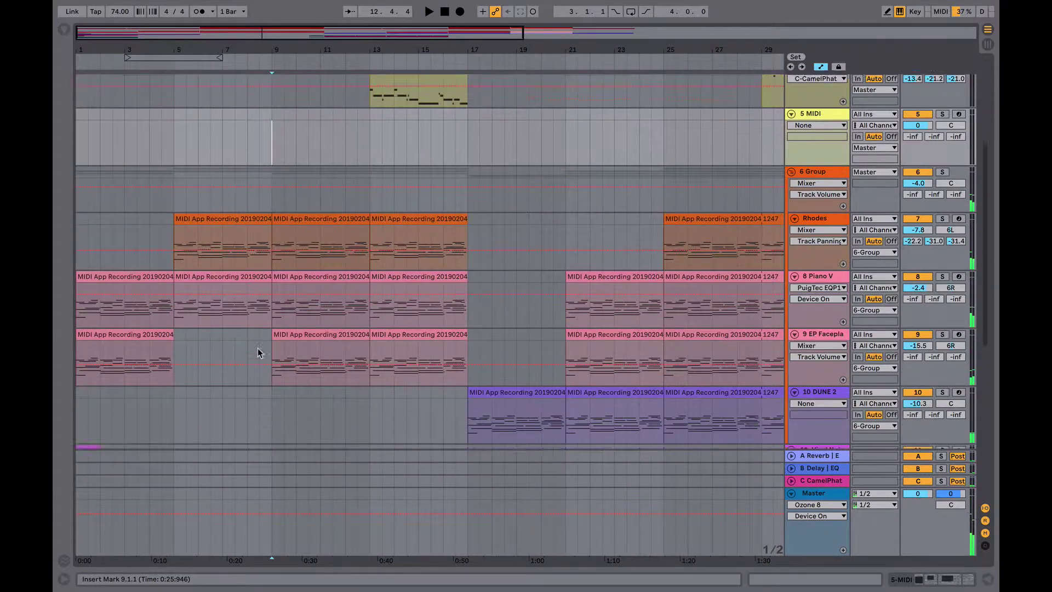
{"action": "scroll", "coordinate": [257, 352], "scroll_direction": "down", "scroll_amount": 2}
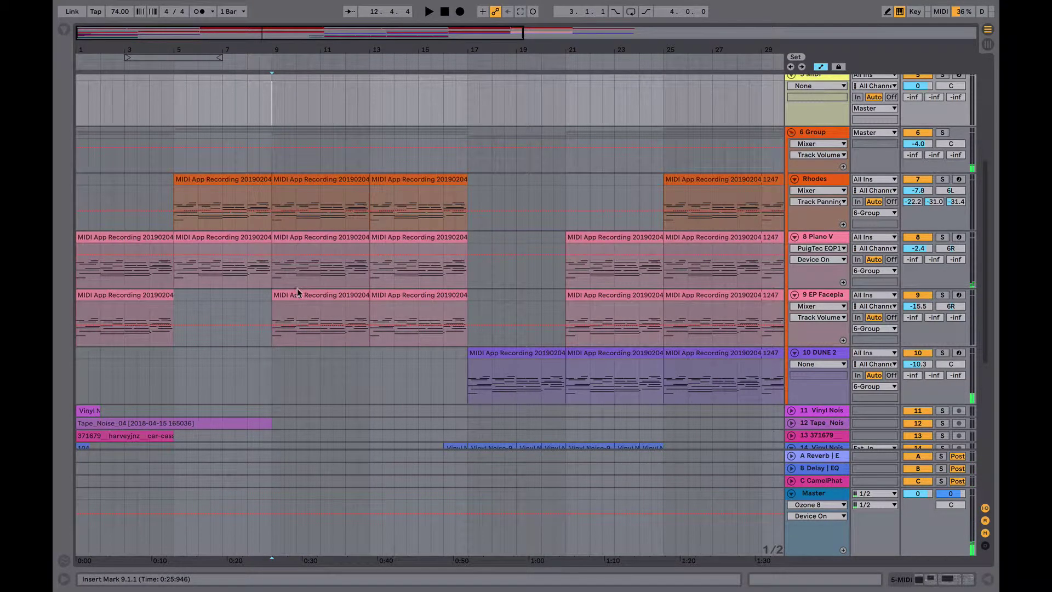
- Set the insert mark on EP Faceplant, then audition the soloed Rhodes and Piano V tracks
{"action": "left_click", "coordinate": [279, 309]}
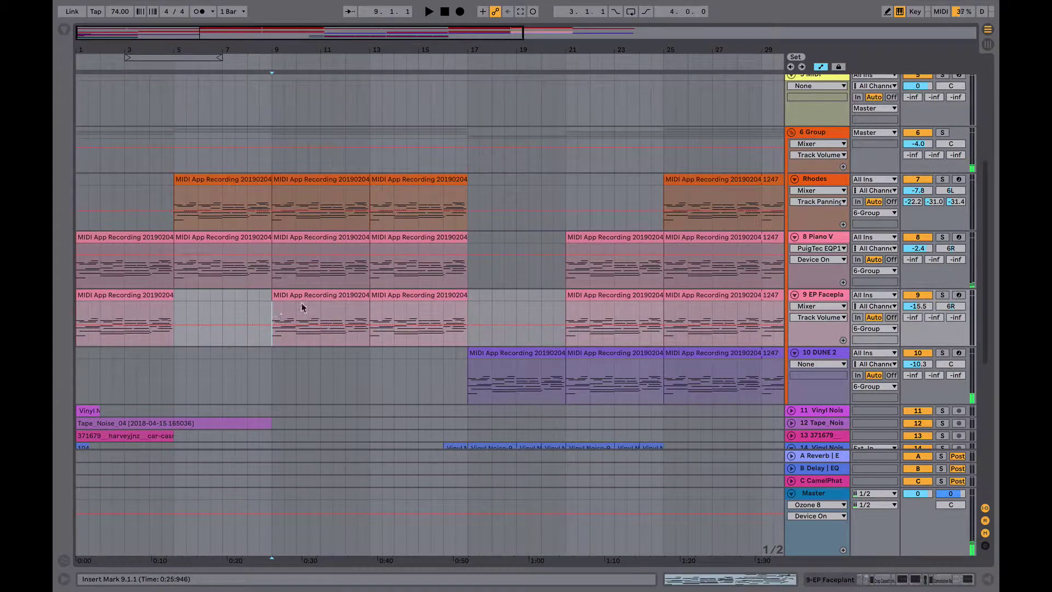
{"action": "scroll", "coordinate": [314, 301], "scroll_direction": "down", "scroll_amount": 1}
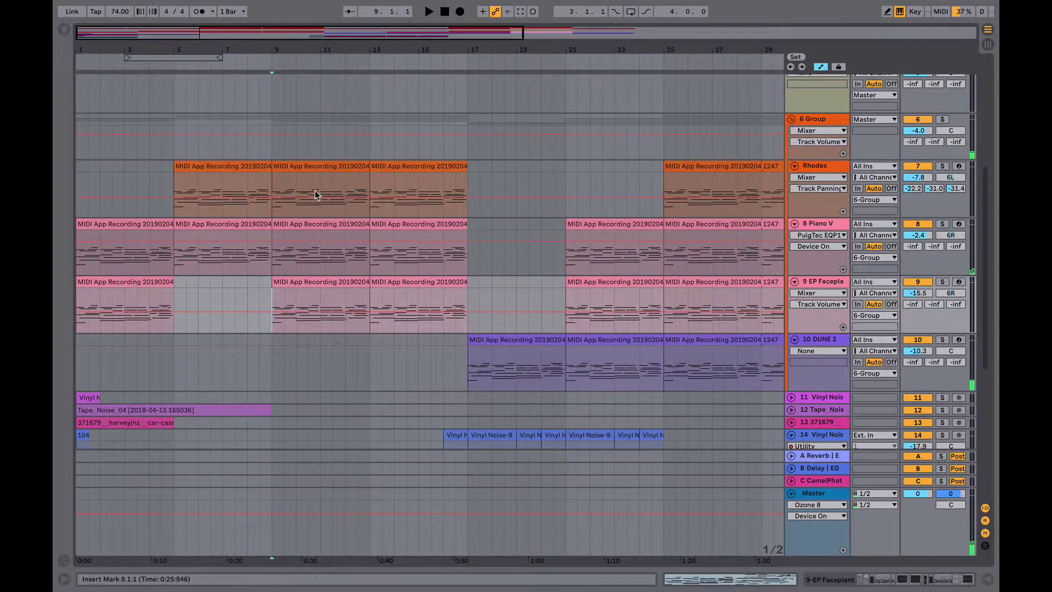
{"action": "left_click", "coordinate": [943, 166]}
{"action": "key", "text": "space"}
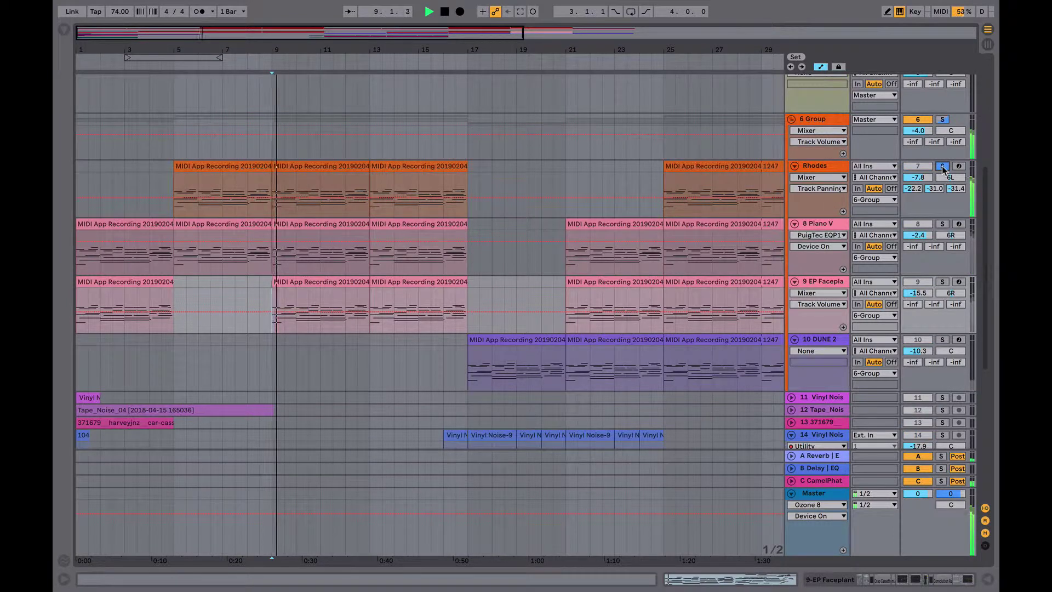
{"action": "left_click", "coordinate": [942, 224]}
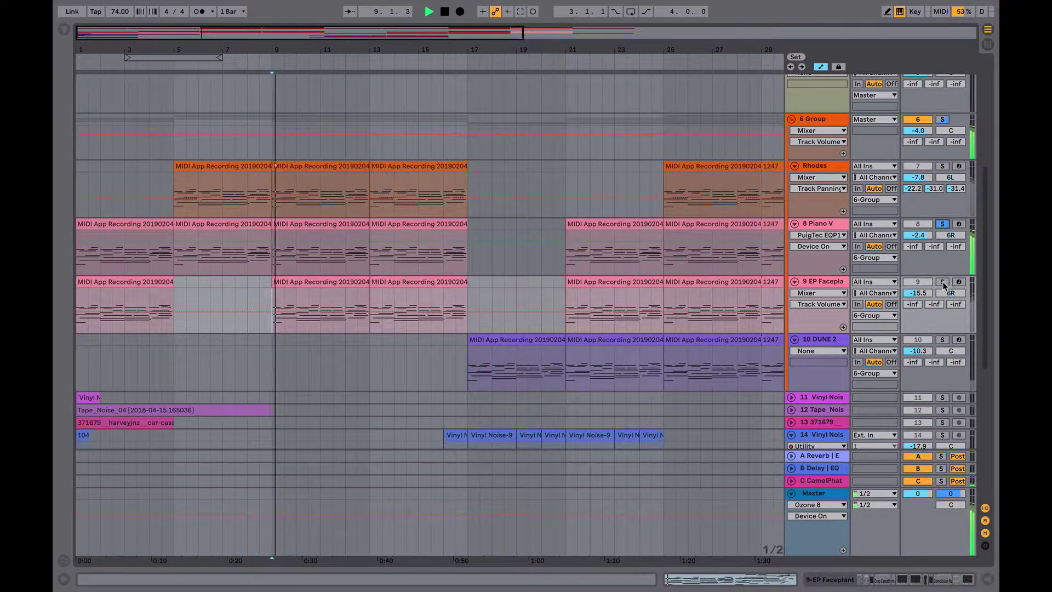
{"action": "key", "text": "space"}
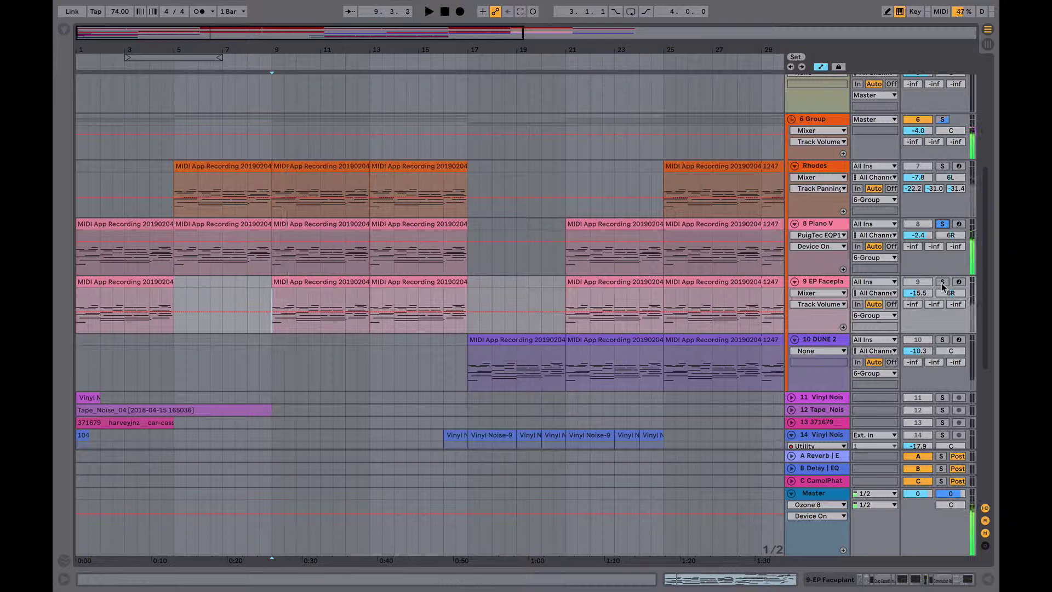
- Audition the soloed EP Faceplant track, then the soloed 6 Group keys bus
{"action": "left_click", "coordinate": [943, 281]}
{"action": "key", "text": "space"}
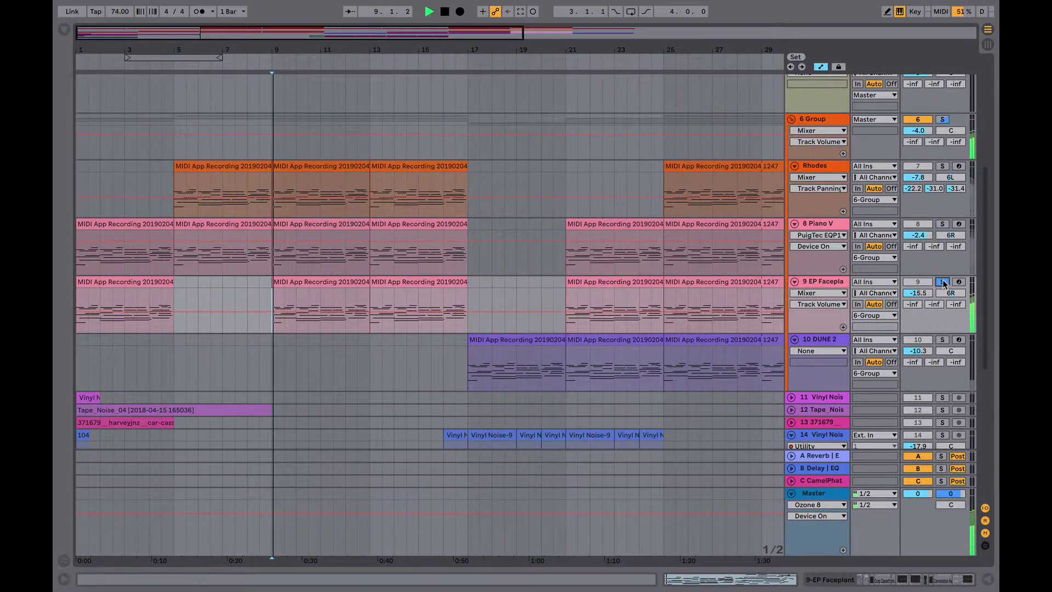
{"action": "key", "text": "space"}
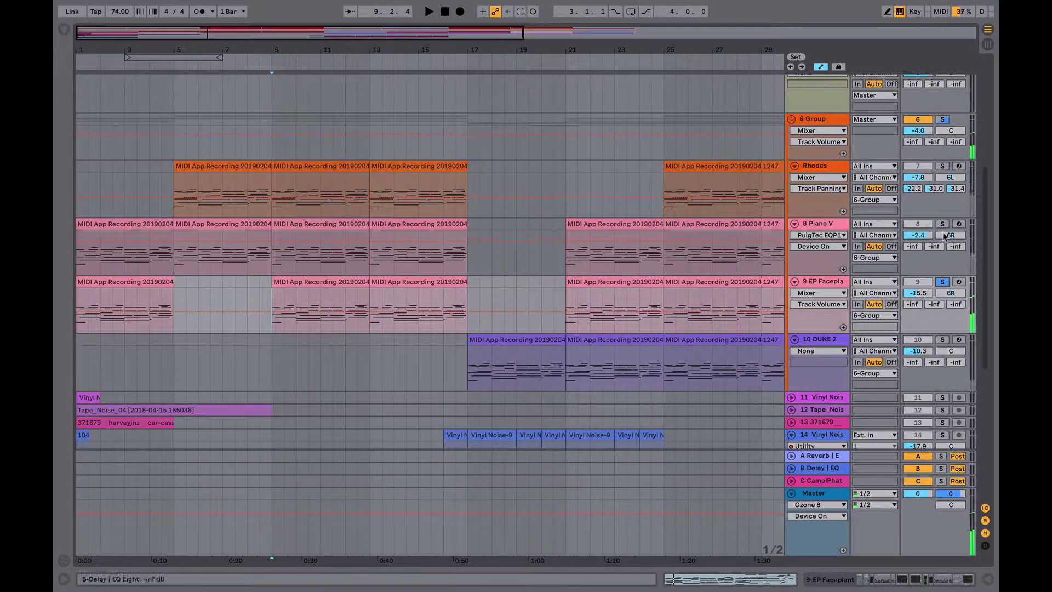
{"action": "left_click", "coordinate": [944, 120]}
{"action": "key", "text": "space"}
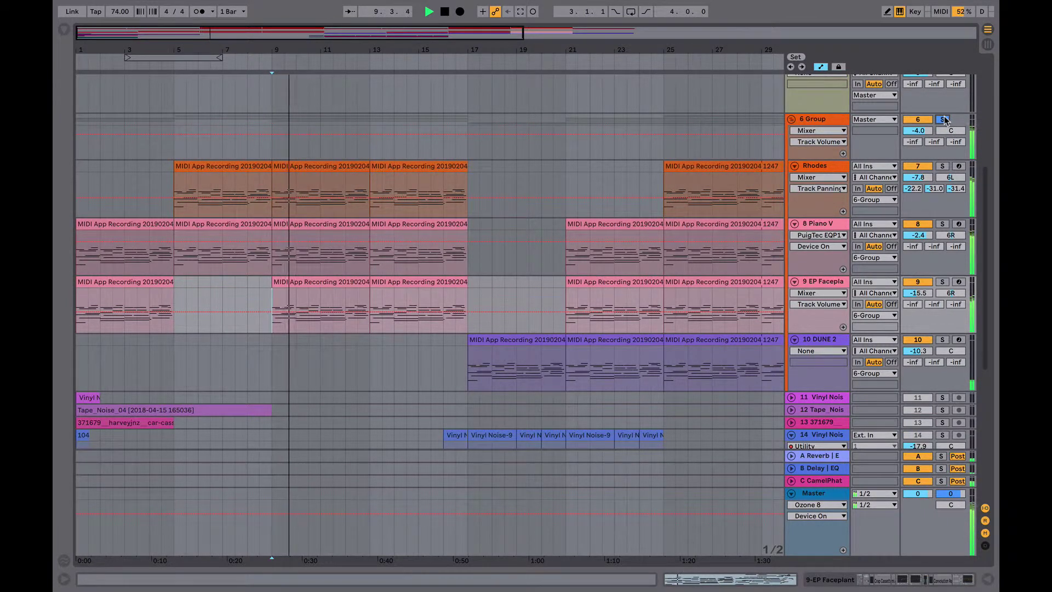
{"action": "key", "text": "space"}
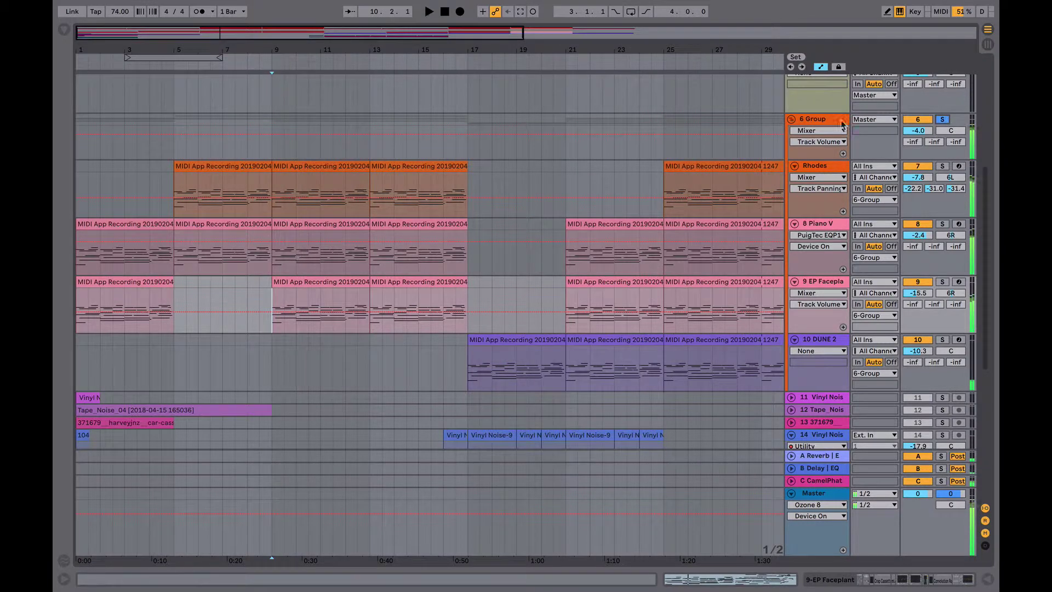
- Open the 6 Group devices, then show the Rhodes chain starting at Velocity and Fav Rhodes
{"action": "left_click", "coordinate": [816, 120]}
{"action": "double_click", "coordinate": [816, 120]}
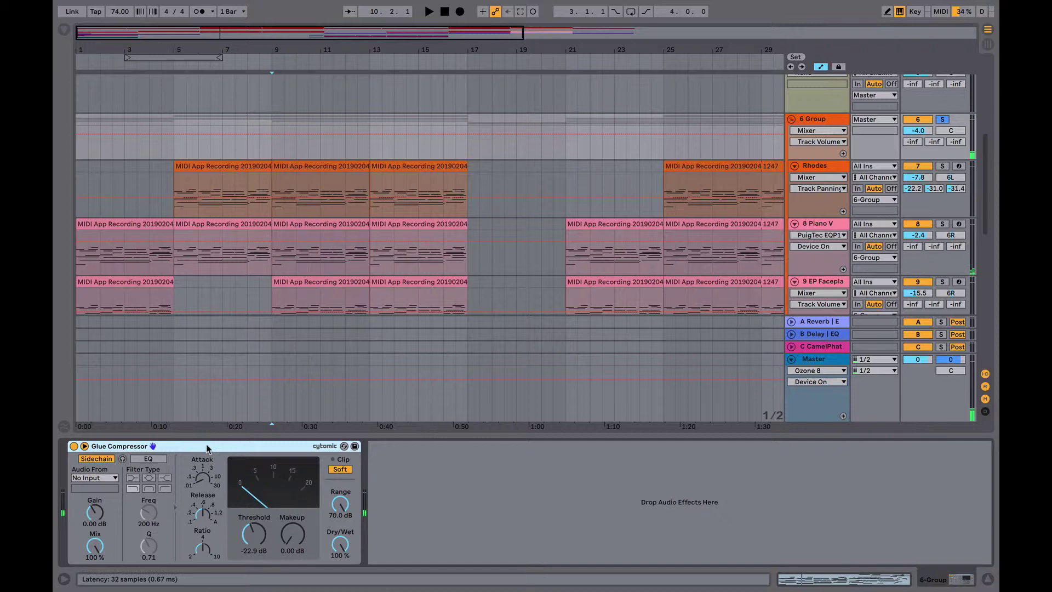
{"action": "scroll", "coordinate": [353, 227], "scroll_direction": "down", "scroll_amount": 2}
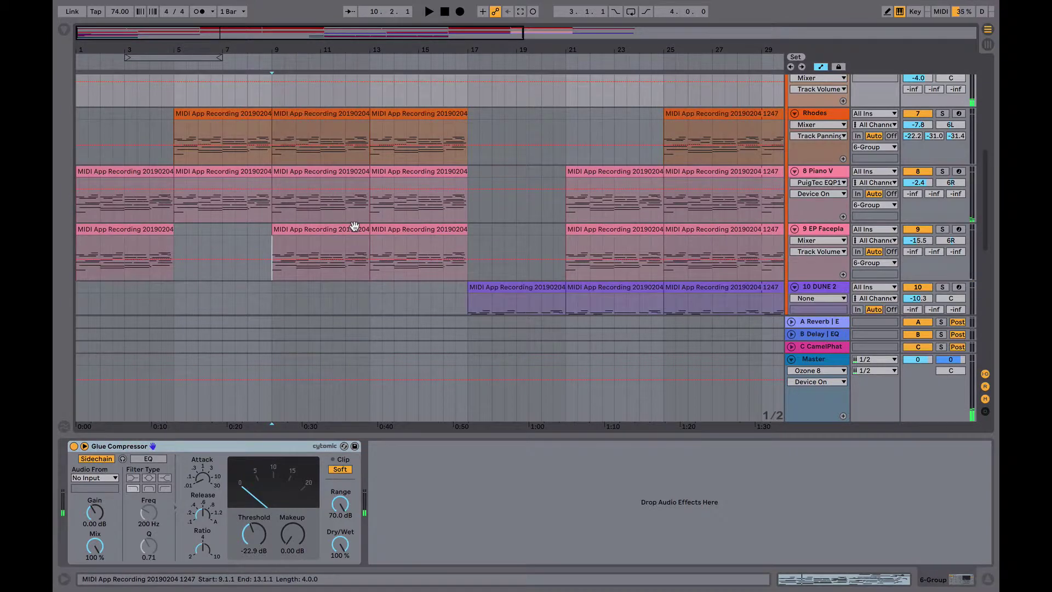
{"action": "left_click", "coordinate": [805, 115]}
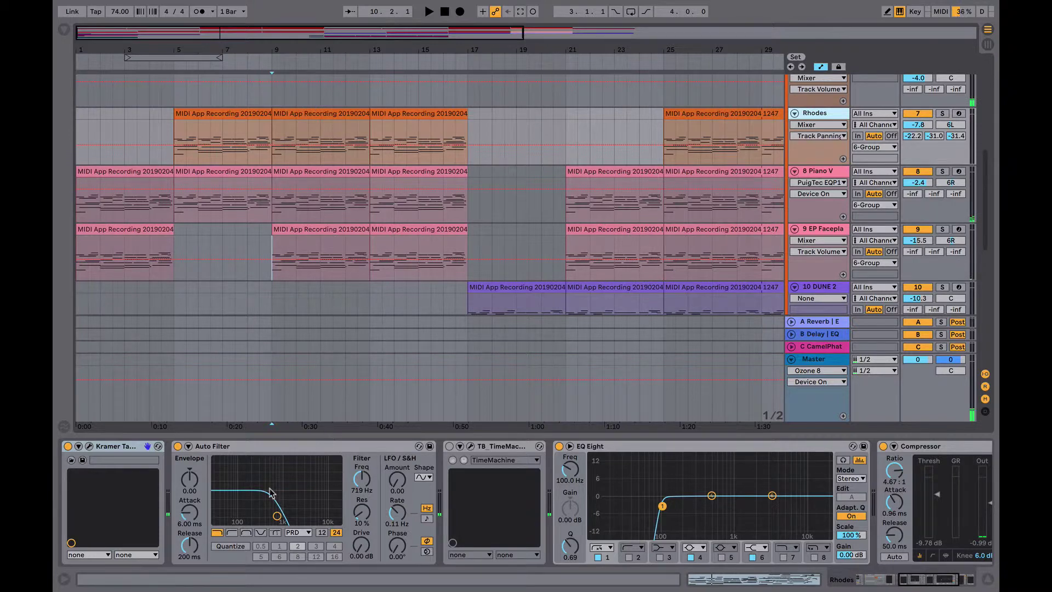
{"action": "scroll", "coordinate": [271, 494], "scroll_direction": "left", "scroll_amount": 5}
{"action": "scroll", "coordinate": [210, 492], "scroll_direction": "left", "scroll_amount": 5}
{"action": "scroll", "coordinate": [210, 491], "scroll_direction": "left", "scroll_amount": 3}
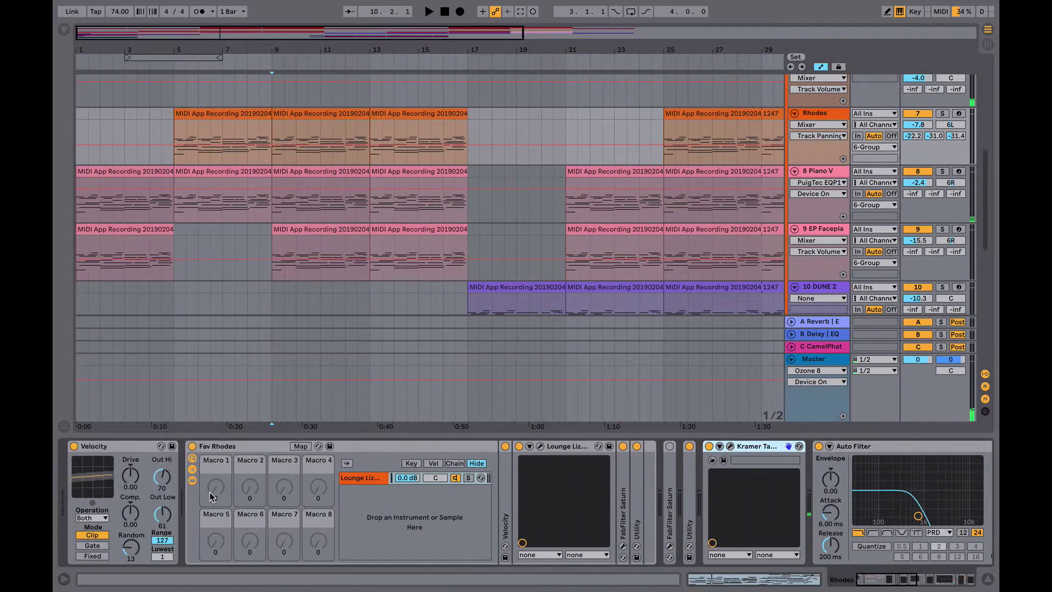
- Open the Kramer Master Tape window, move it right, and set Wow & Flutter to 61.1
{"action": "left_click", "coordinate": [731, 446]}
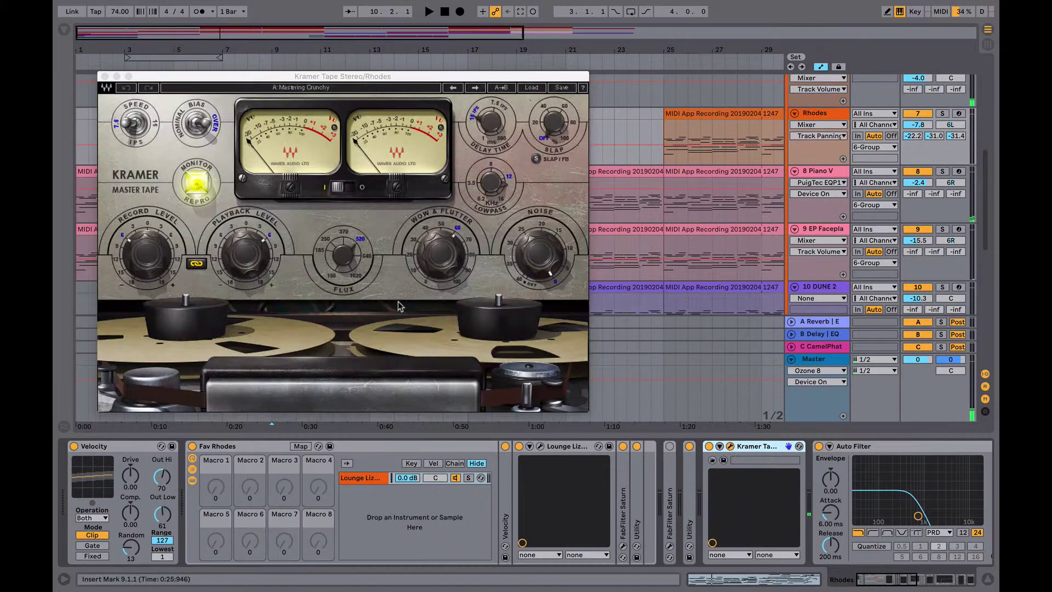
{"action": "left_click_drag", "start_coordinate": [337, 76], "coordinate": [480, 80]}
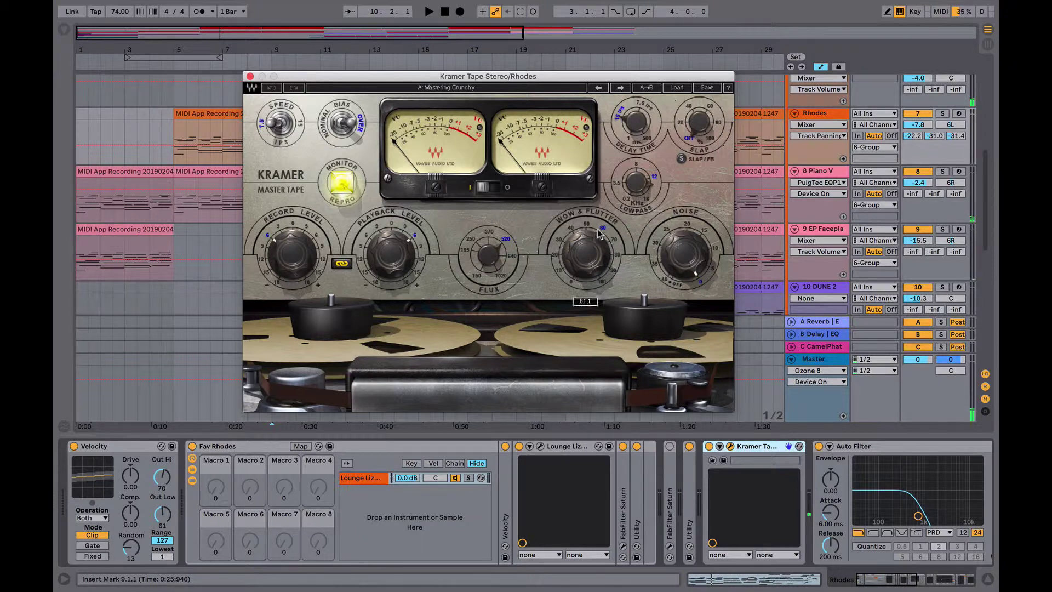
{"action": "left_click_drag", "start_coordinate": [604, 238], "coordinate": [603, 241]}
- Close Kramer Tape, then inspect the Rhodes chain's PuigTec EQP1A plugin window
{"action": "left_click", "coordinate": [251, 76]}
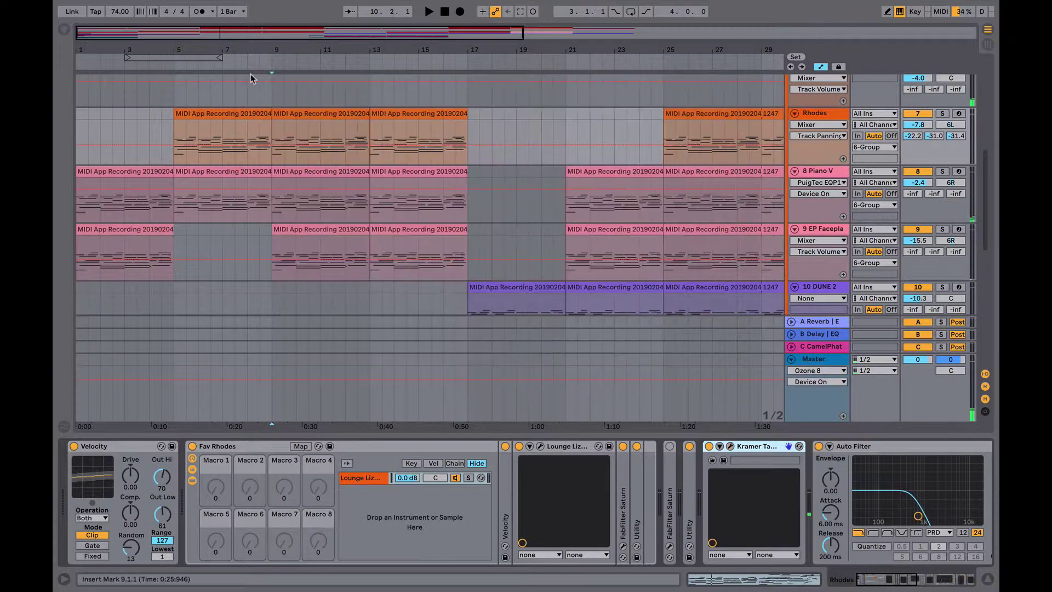
{"action": "scroll", "coordinate": [536, 533], "scroll_direction": "right", "scroll_amount": 4}
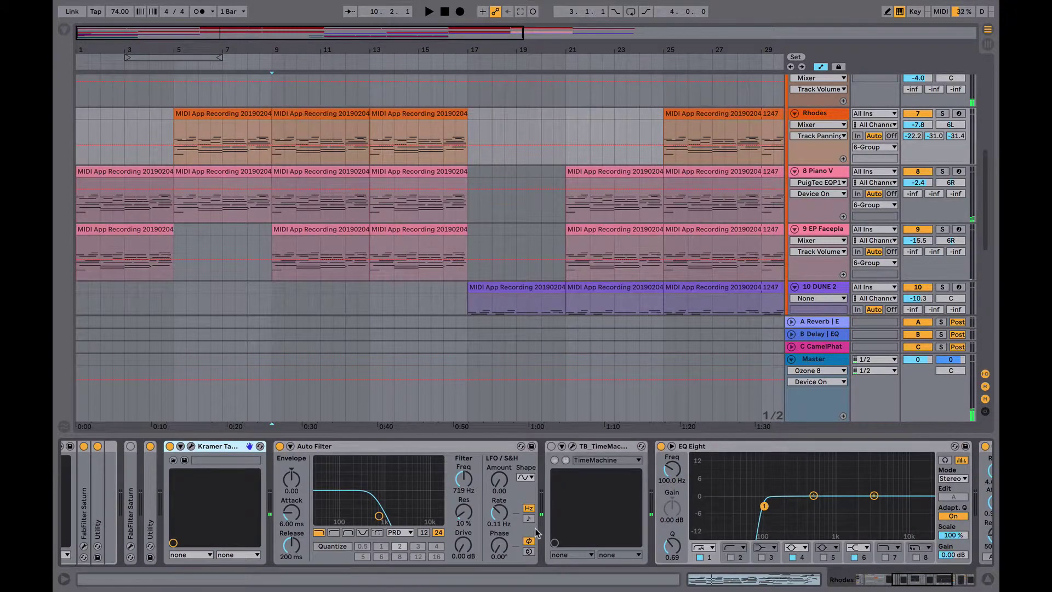
{"action": "scroll", "coordinate": [535, 533], "scroll_direction": "right", "scroll_amount": 4}
{"action": "scroll", "coordinate": [535, 532], "scroll_direction": "right", "scroll_amount": 3}
{"action": "scroll", "coordinate": [536, 533], "scroll_direction": "right", "scroll_amount": 1}
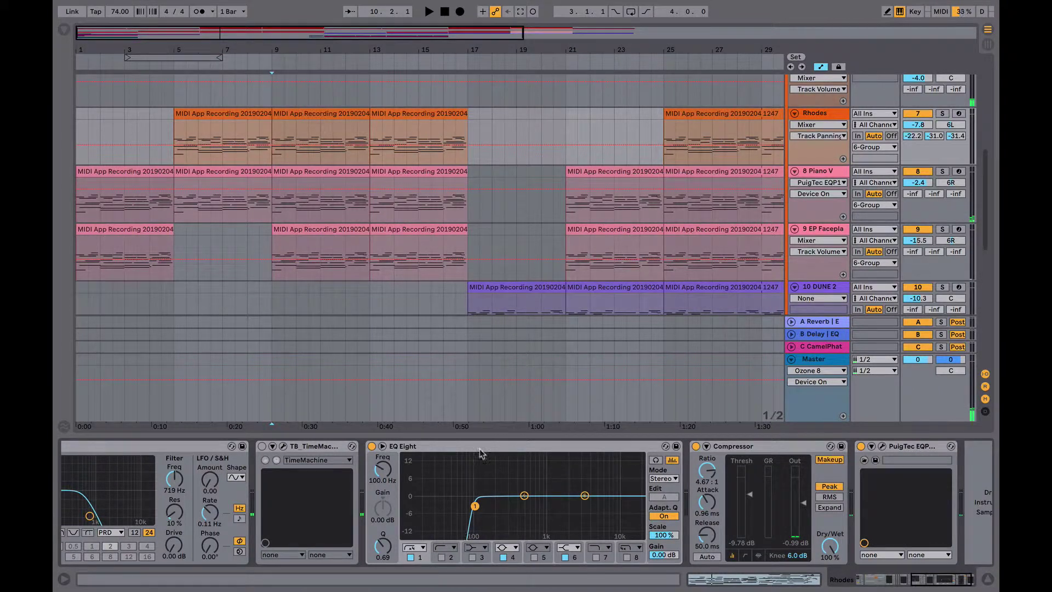
{"action": "scroll", "coordinate": [489, 475], "scroll_direction": "right", "scroll_amount": 2}
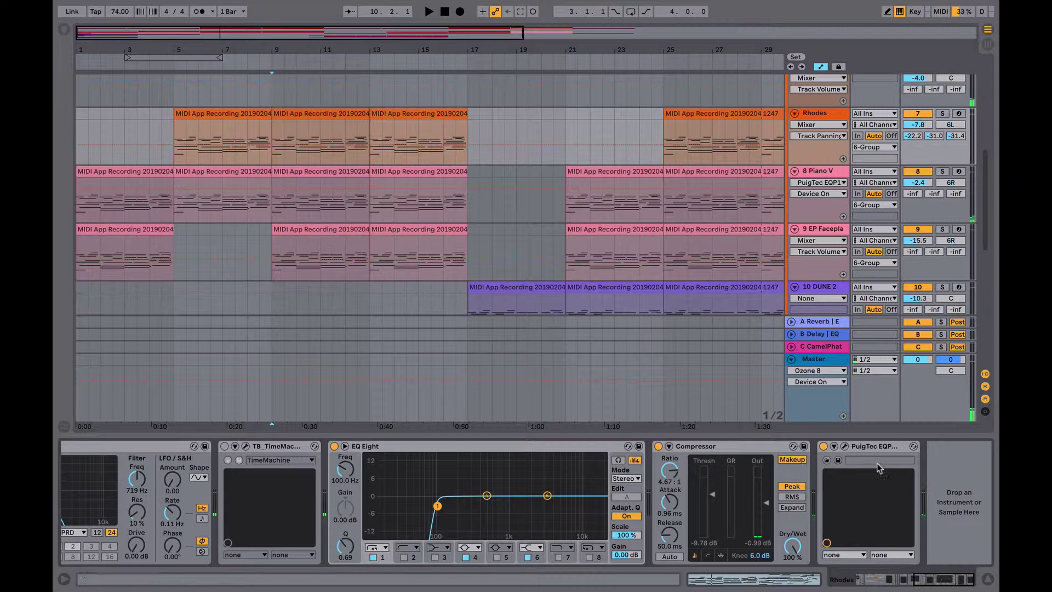
{"action": "left_click", "coordinate": [845, 446]}
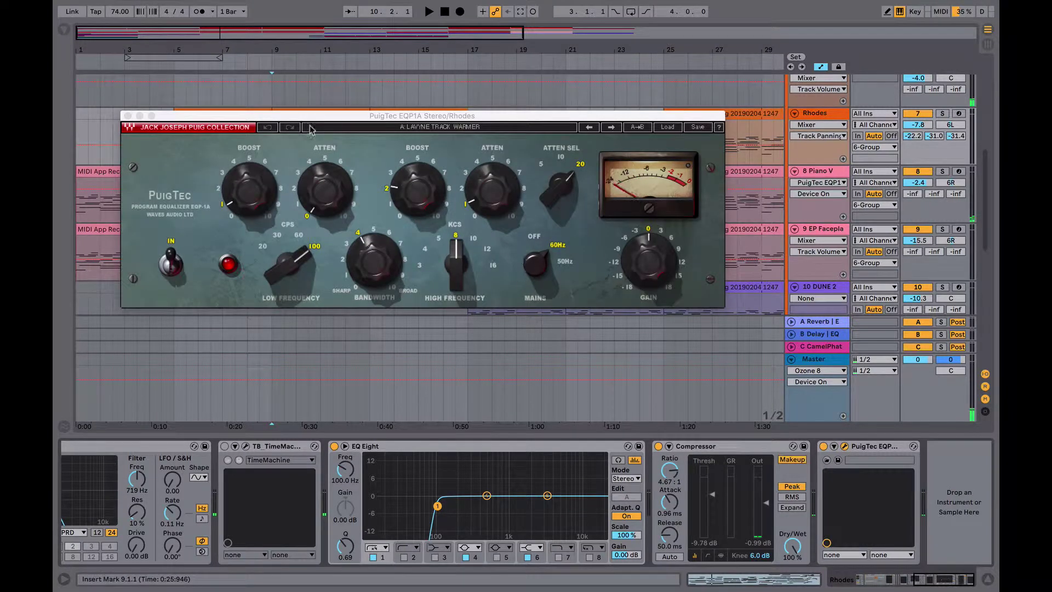
{"action": "left_click", "coordinate": [128, 116]}
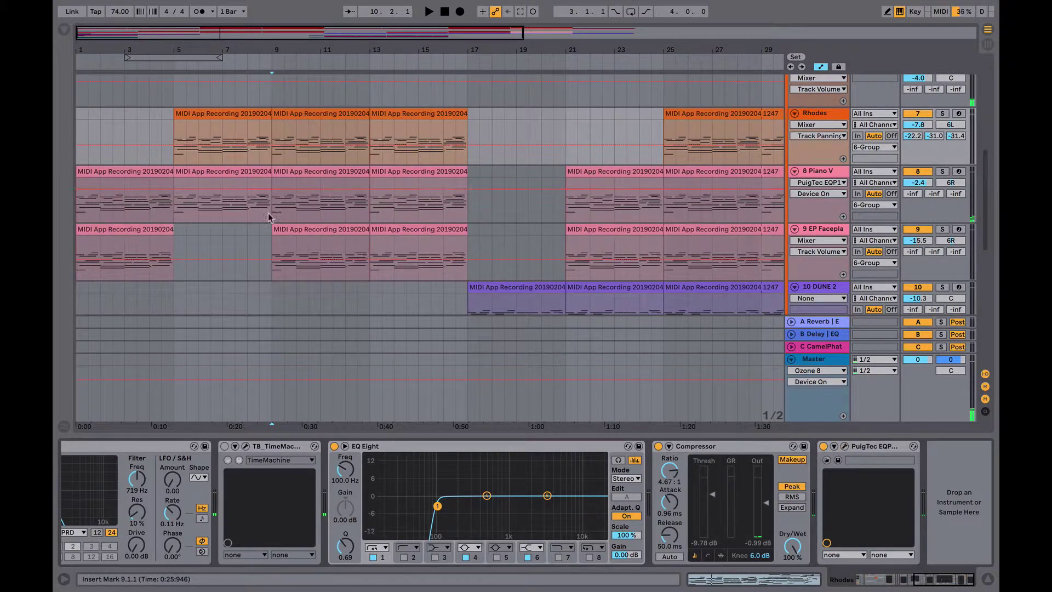
- Solo Piano V, play it through its Crap Cassette chain, then unsolo it
{"action": "left_click", "coordinate": [171, 205]}
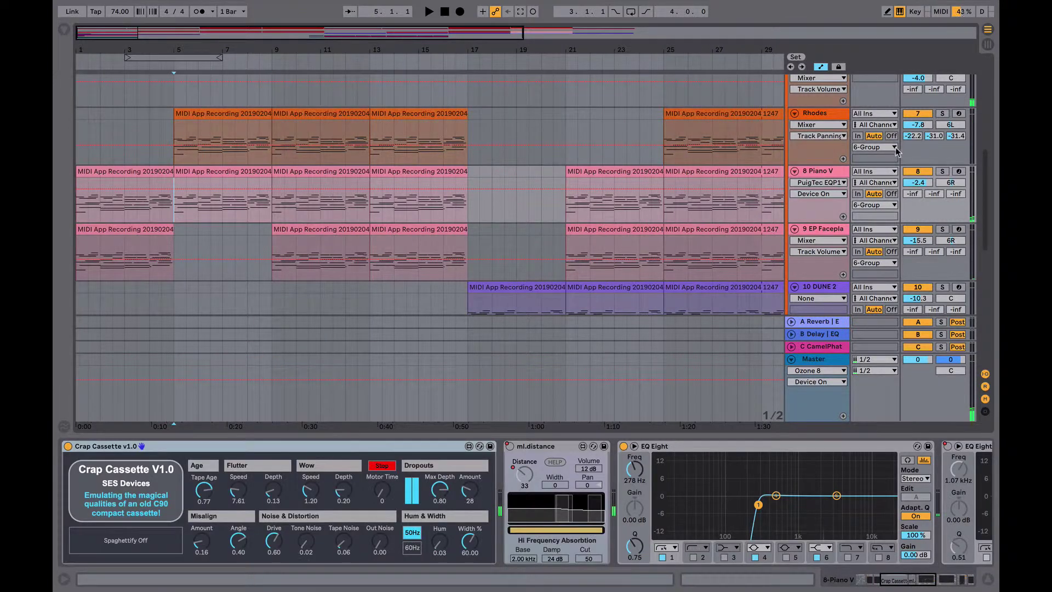
{"action": "scroll", "coordinate": [284, 451], "scroll_direction": "up", "scroll_amount": 5}
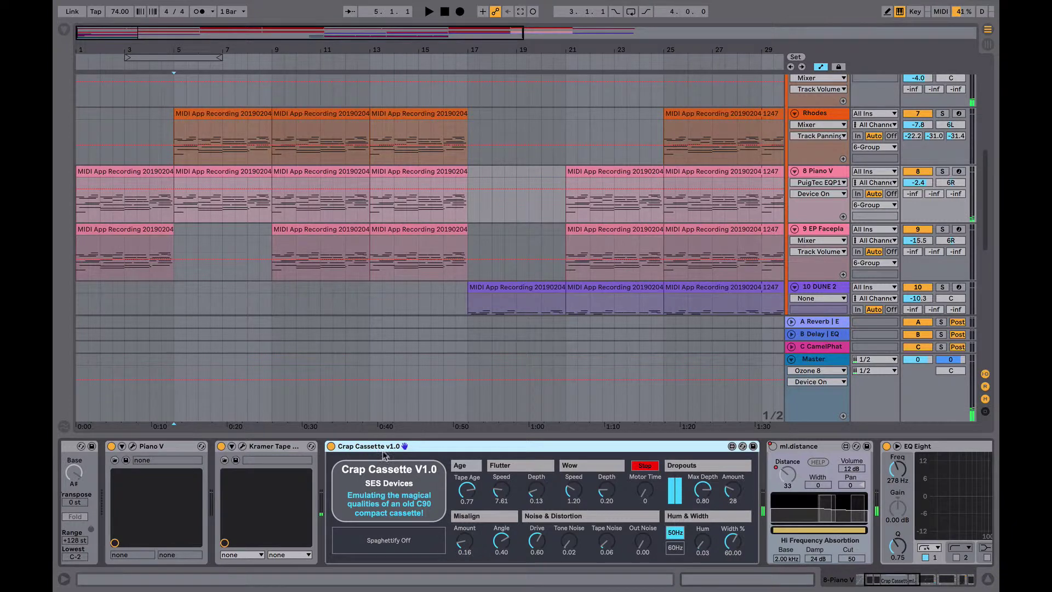
{"action": "left_click", "coordinate": [174, 203]}
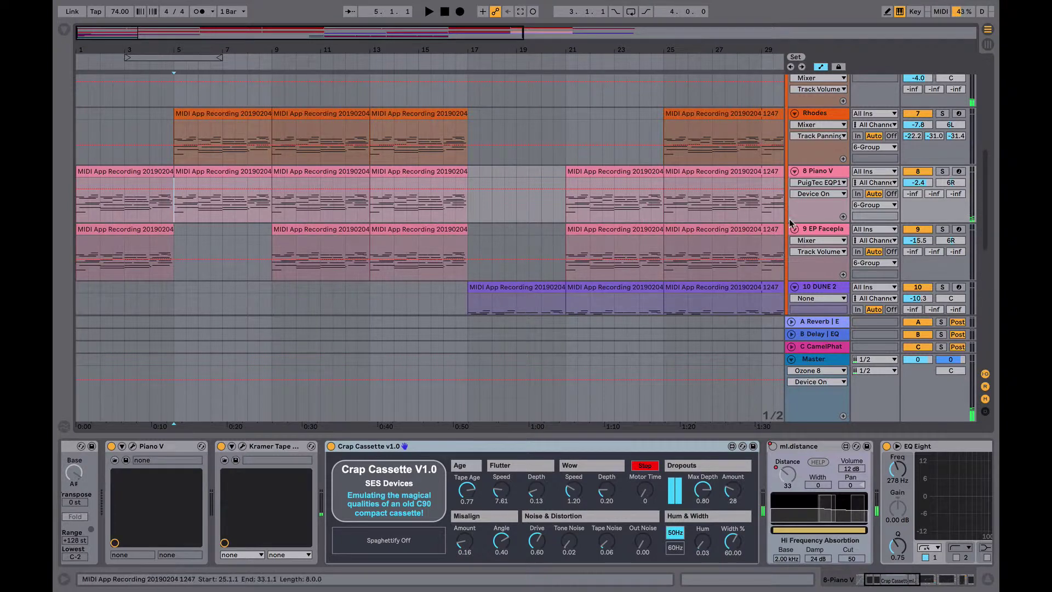
{"action": "left_click", "coordinate": [942, 172]}
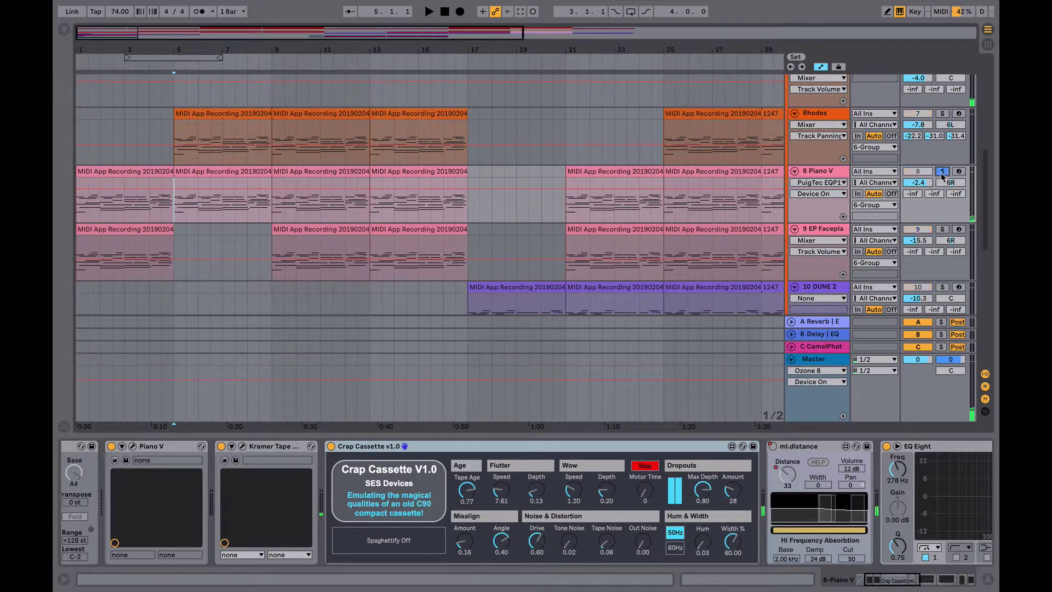
{"action": "key", "text": "space"}
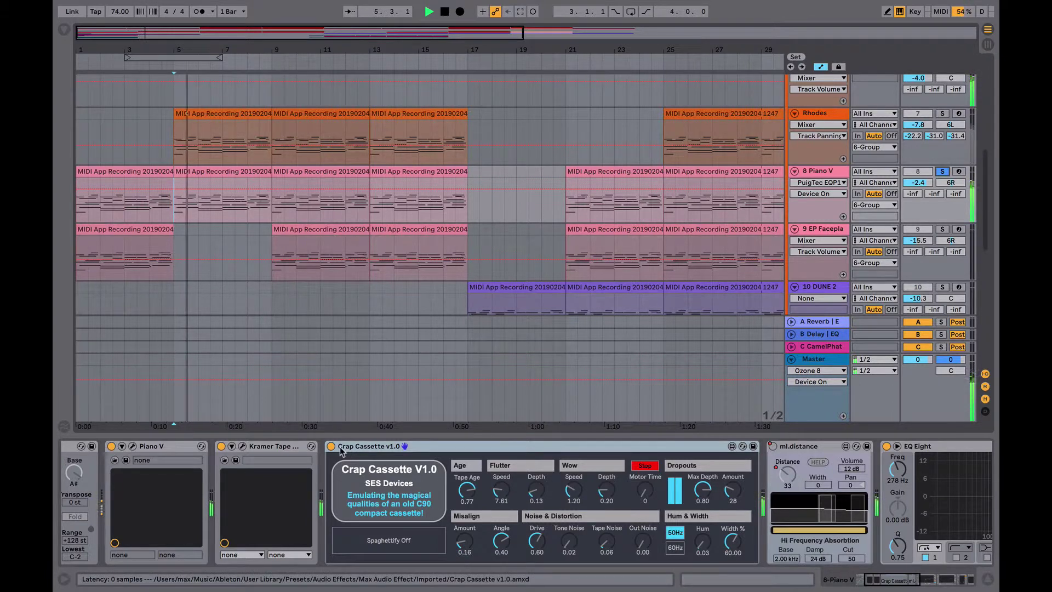
{"action": "key", "text": "space"}
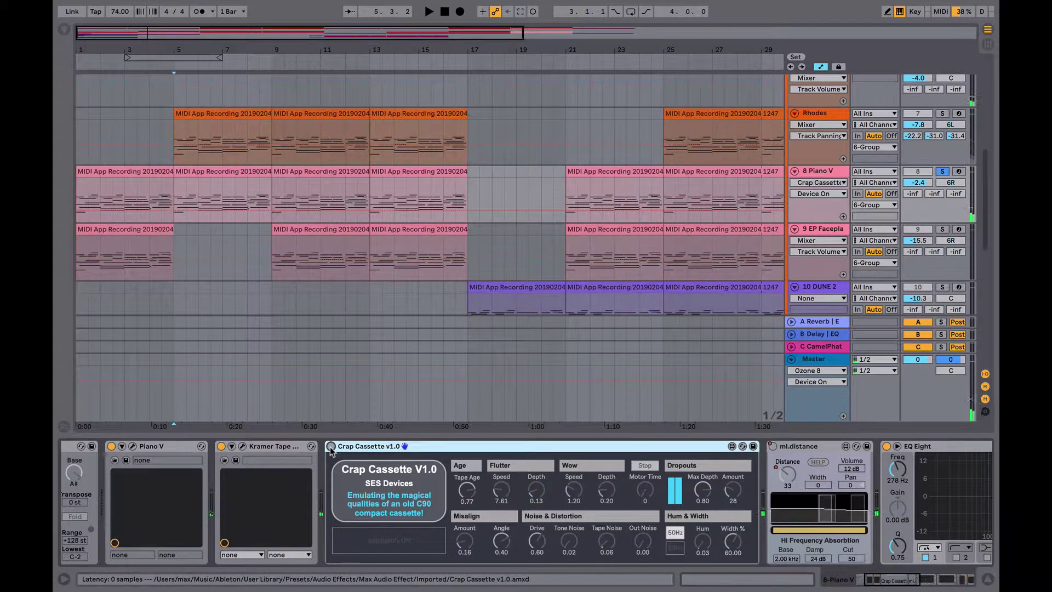
{"action": "key", "text": "space"}
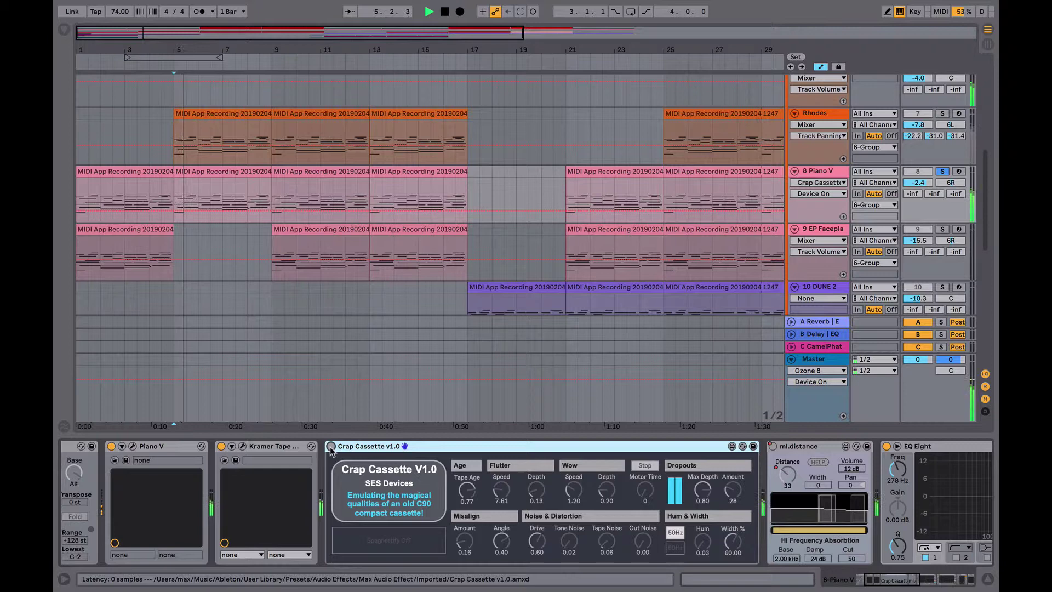
{"action": "key", "text": "space"}
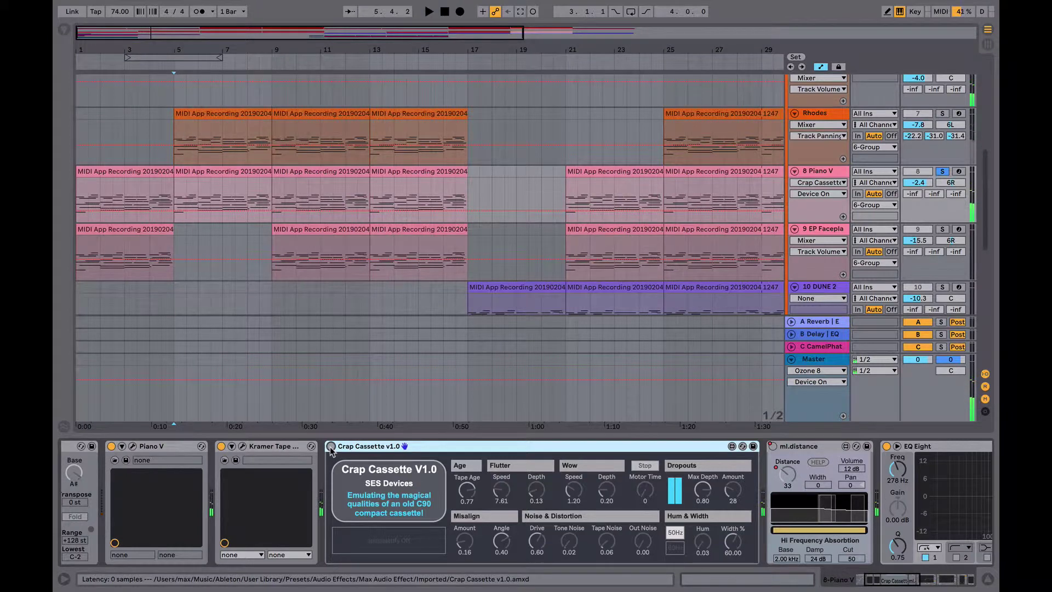
{"action": "key", "text": "space"}
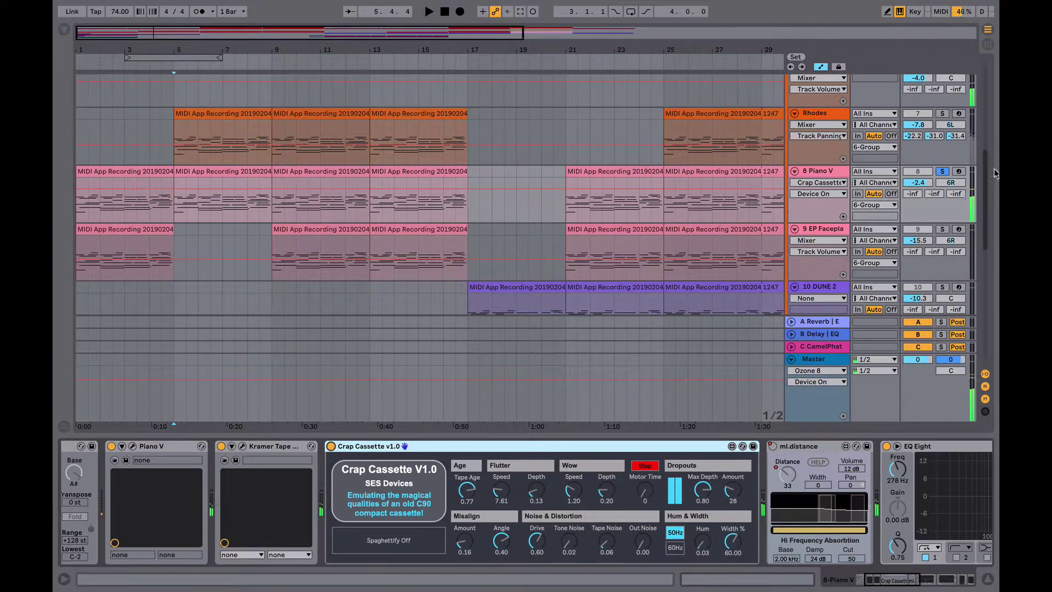
{"action": "left_click", "coordinate": [942, 171]}
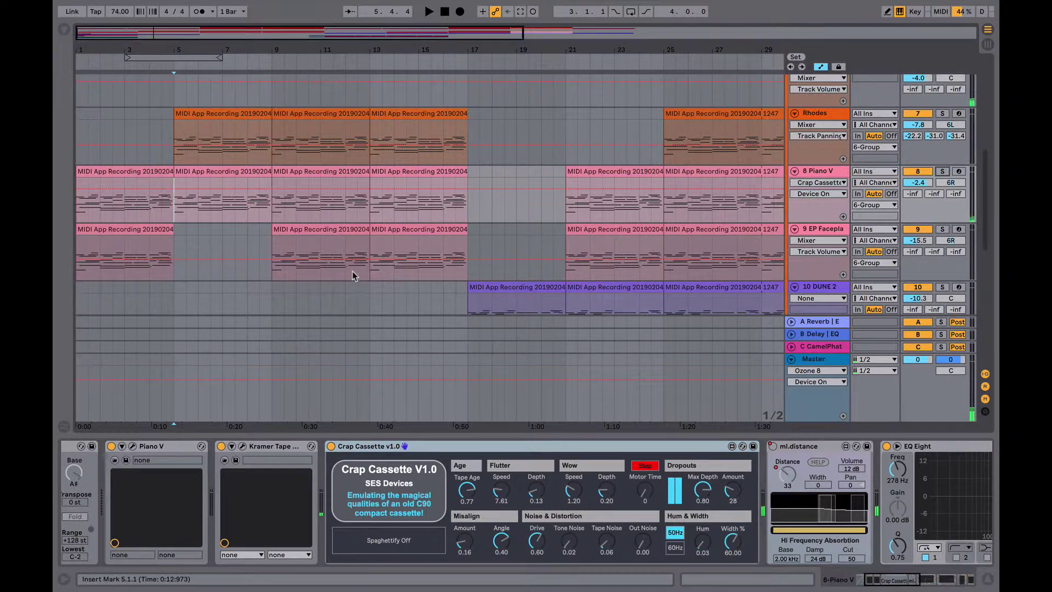
{"action": "scroll", "coordinate": [251, 216], "scroll_direction": "down", "scroll_amount": 2}
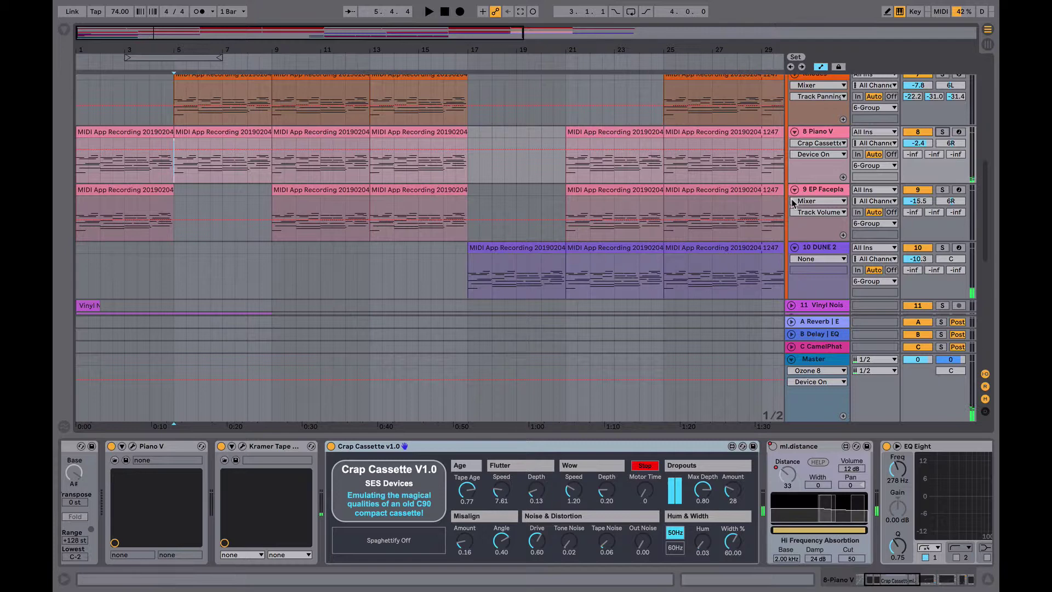
- Select and solo 9 EP Faceplant, then play and stop it from the insert mark
{"action": "left_click", "coordinate": [814, 191]}
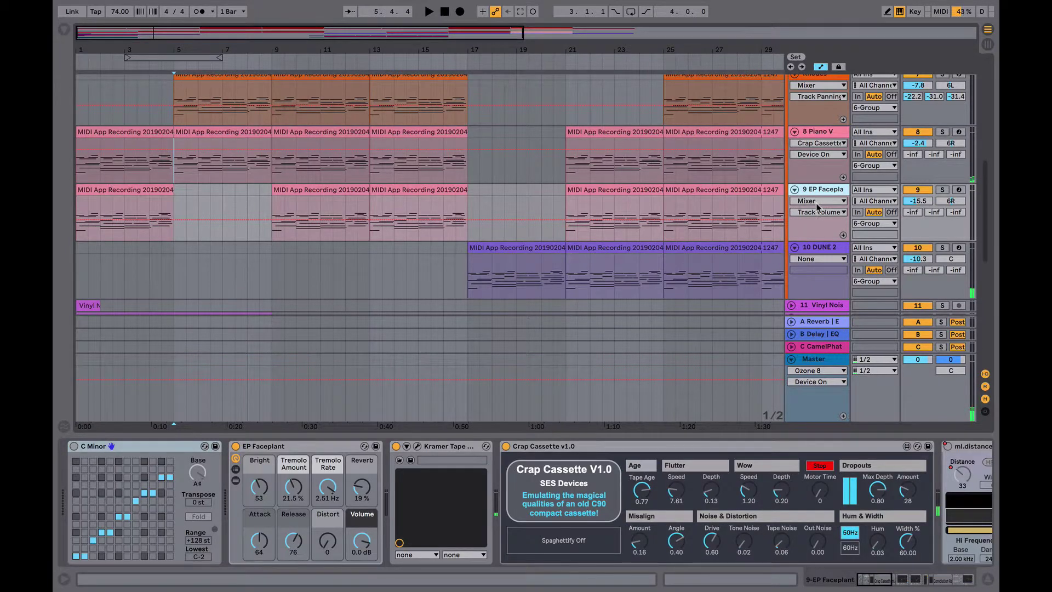
{"action": "scroll", "coordinate": [566, 503], "scroll_direction": "right", "scroll_amount": 2}
{"action": "left_click", "coordinate": [280, 216]}
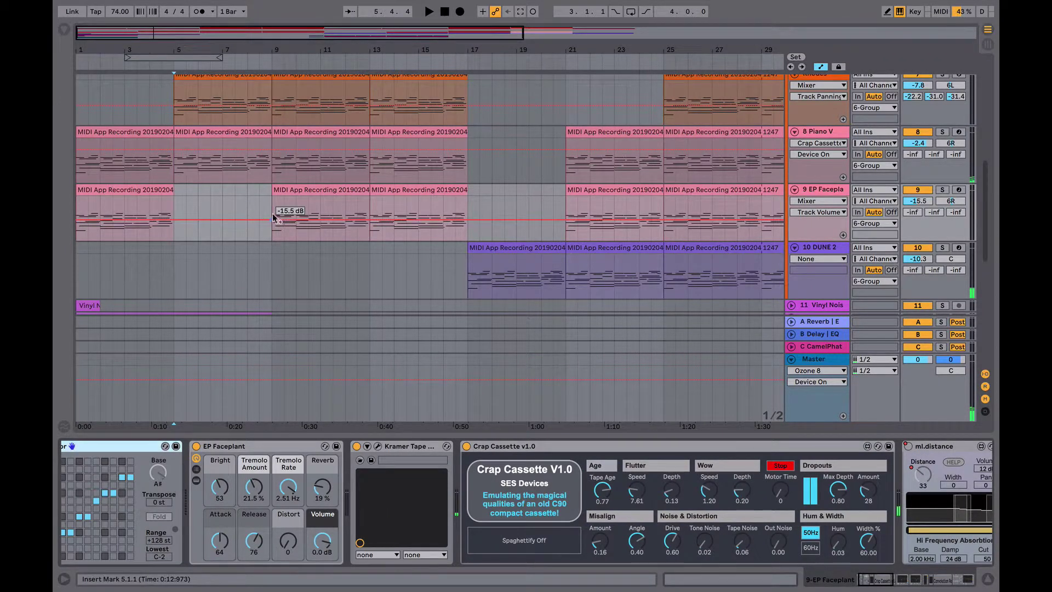
{"action": "left_click", "coordinate": [942, 190]}
{"action": "key", "text": "space"}
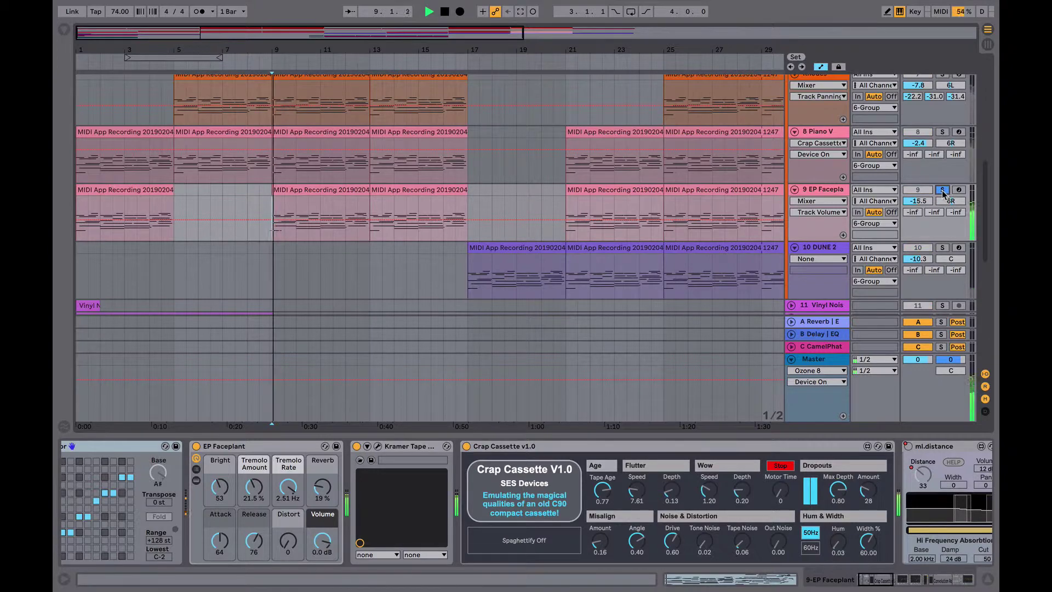
{"action": "scroll", "coordinate": [551, 457], "scroll_direction": "left", "scroll_amount": 2}
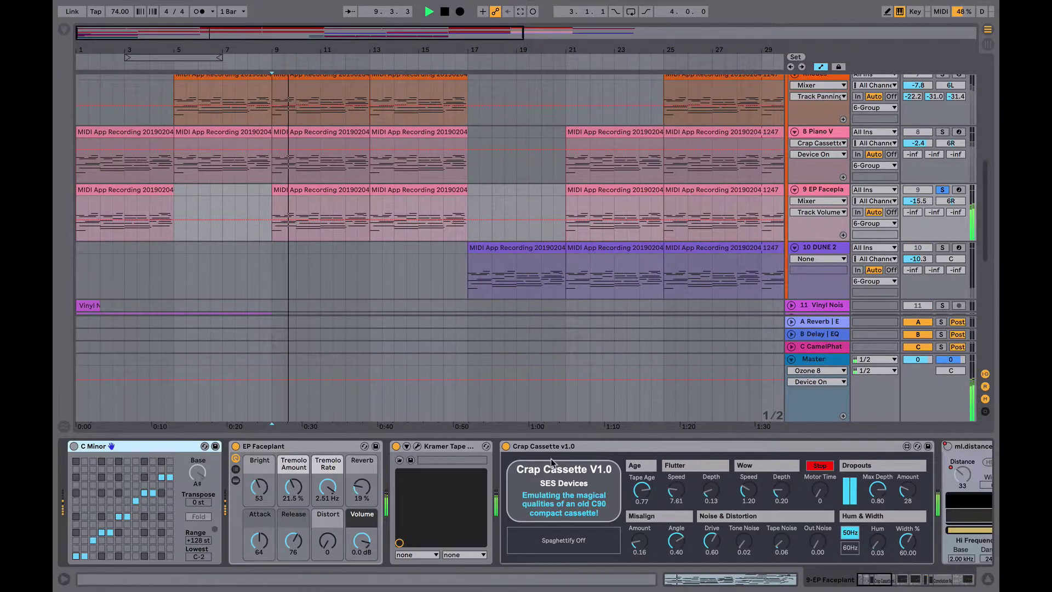
{"action": "key", "text": "space"}
{"action": "scroll", "coordinate": [403, 262], "scroll_direction": "up", "scroll_amount": 2}
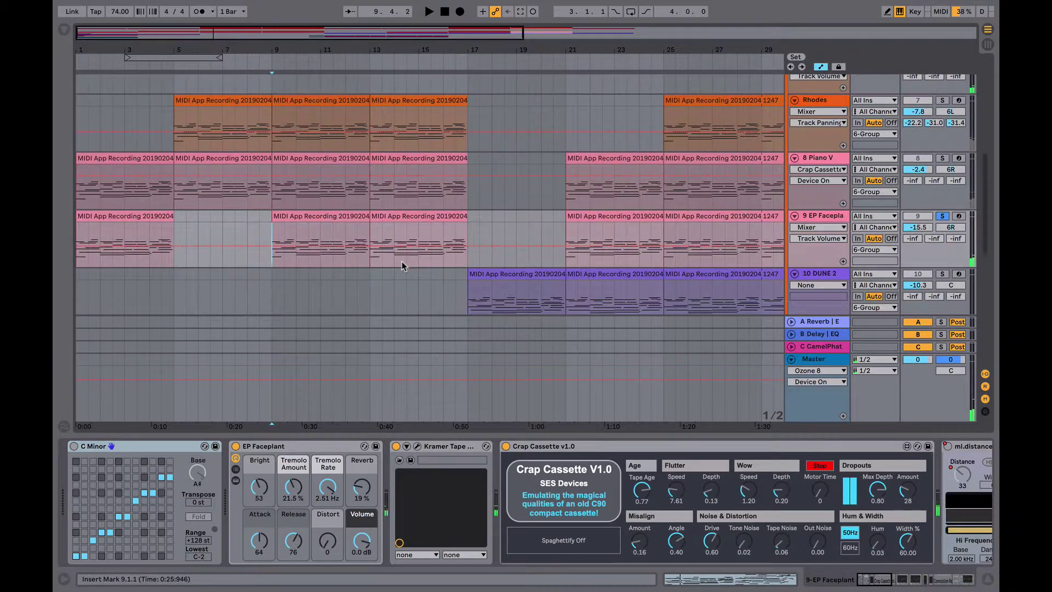
{"action": "scroll", "coordinate": [553, 500], "scroll_direction": "right", "scroll_amount": 5}
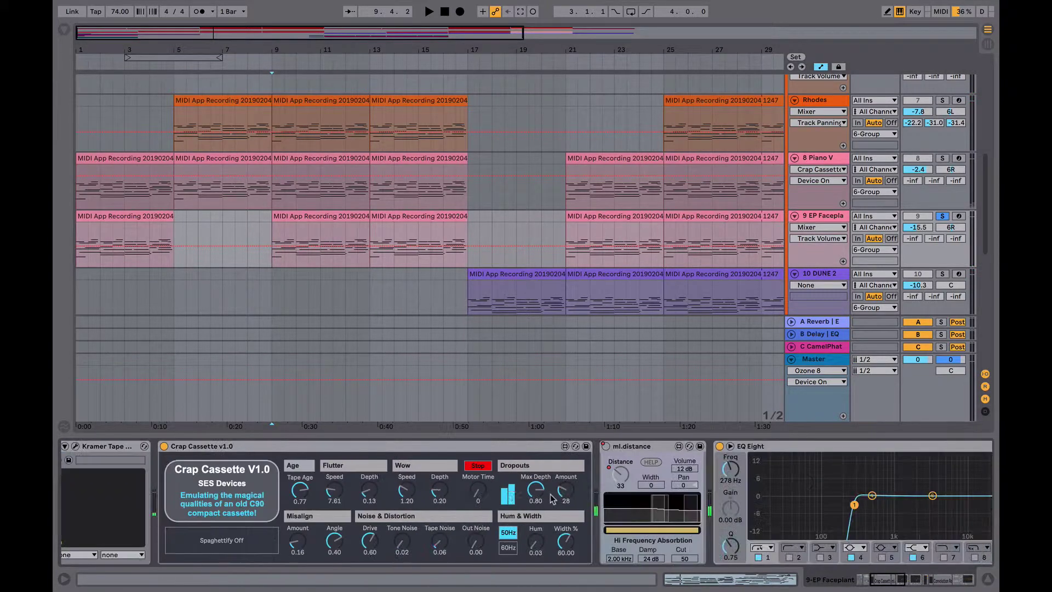
{"action": "scroll", "coordinate": [552, 500], "scroll_direction": "right", "scroll_amount": 3}
{"action": "scroll", "coordinate": [552, 499], "scroll_direction": "left", "scroll_amount": 2}
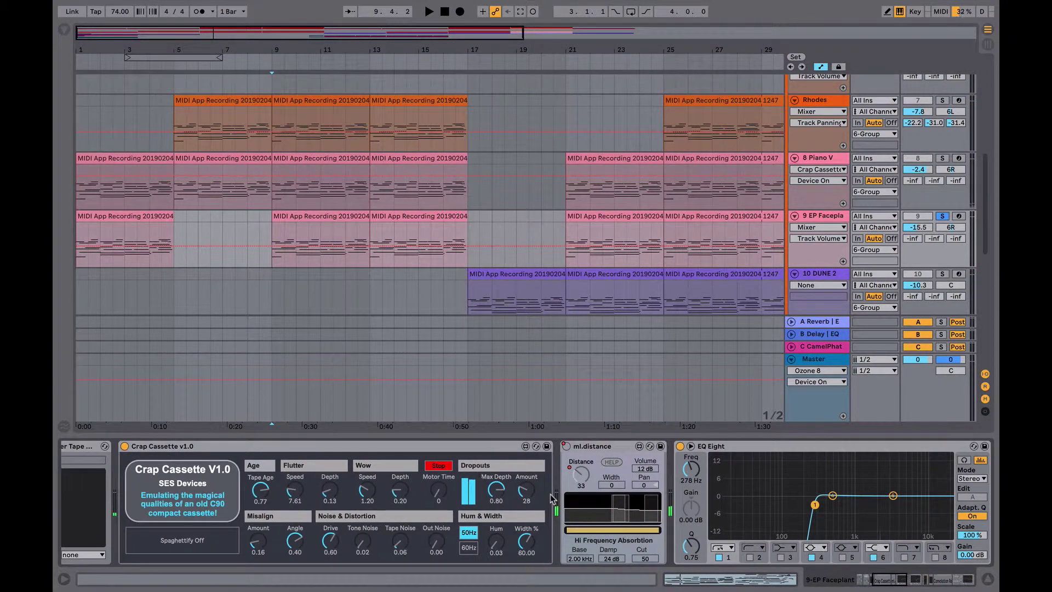
{"action": "scroll", "coordinate": [552, 497], "scroll_direction": "right", "scroll_amount": 5}
{"action": "scroll", "coordinate": [553, 498], "scroll_direction": "right", "scroll_amount": 3}
{"action": "scroll", "coordinate": [641, 494], "scroll_direction": "right", "scroll_amount": 8}
{"action": "scroll", "coordinate": [727, 490], "scroll_direction": "right", "scroll_amount": 6}
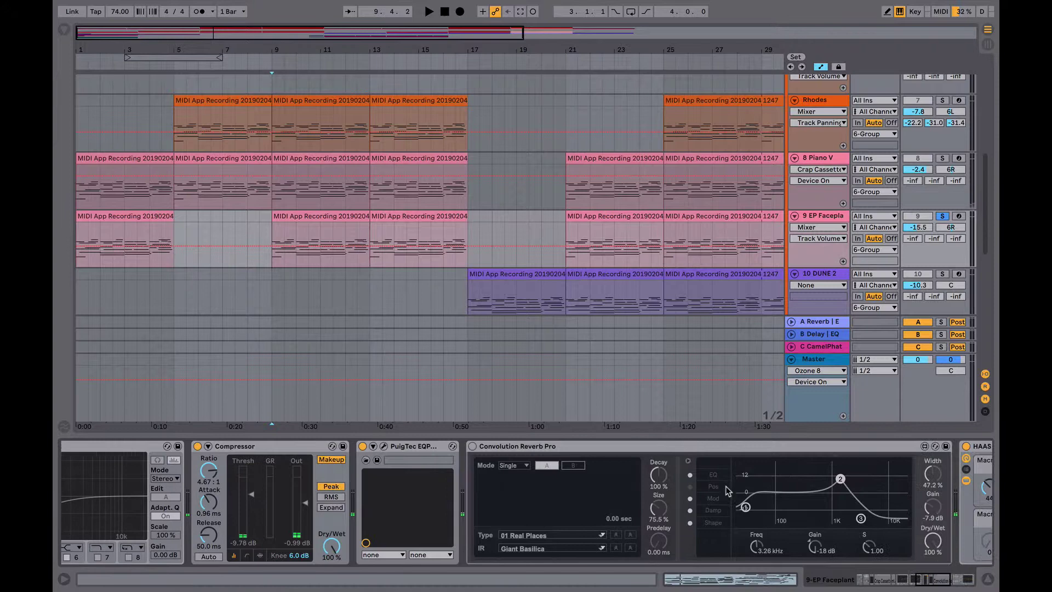
{"action": "scroll", "coordinate": [727, 491], "scroll_direction": "right", "scroll_amount": 4}
{"action": "scroll", "coordinate": [726, 491], "scroll_direction": "right", "scroll_amount": 6}
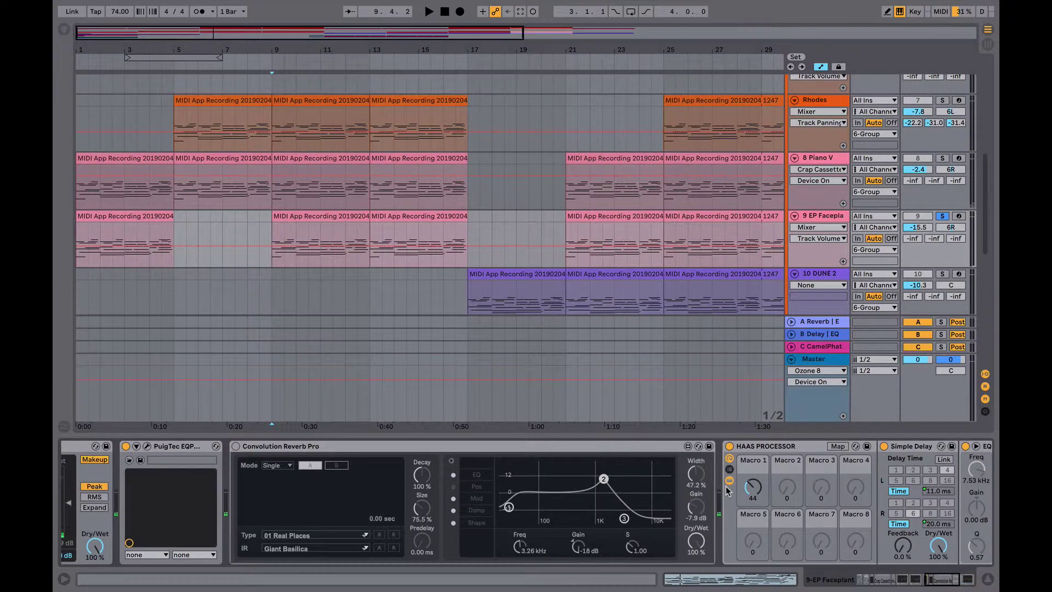
{"action": "scroll", "coordinate": [718, 491], "scroll_direction": "right", "scroll_amount": 5}
{"action": "scroll", "coordinate": [589, 489], "scroll_direction": "right", "scroll_amount": 5}
{"action": "scroll", "coordinate": [589, 488], "scroll_direction": "right", "scroll_amount": 5}
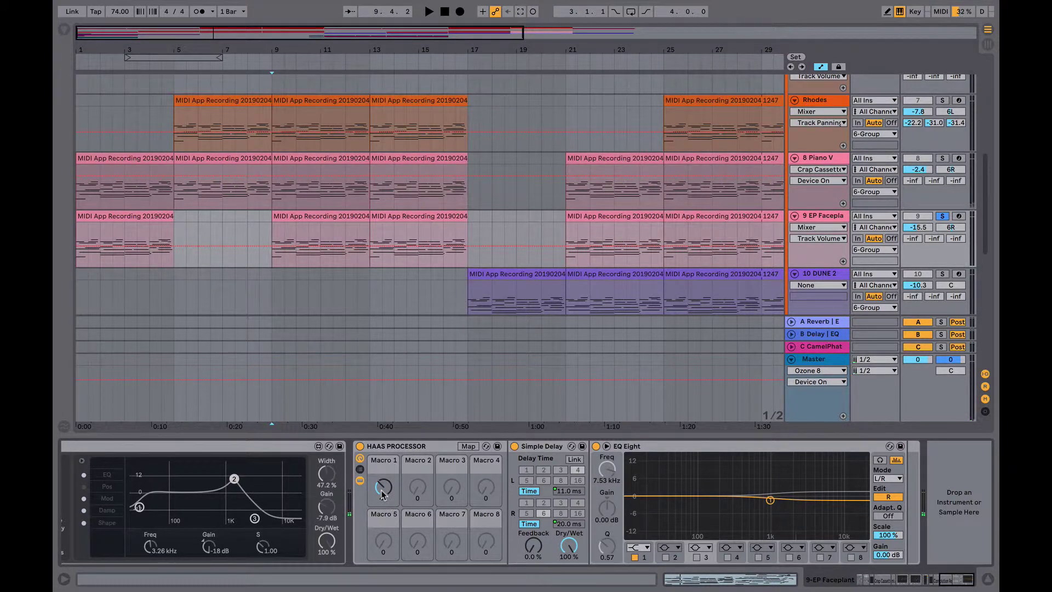
- Hide the device panel, select the 3 707 Core Kit drums, and play from bar 9
{"action": "double_click", "coordinate": [430, 445]}
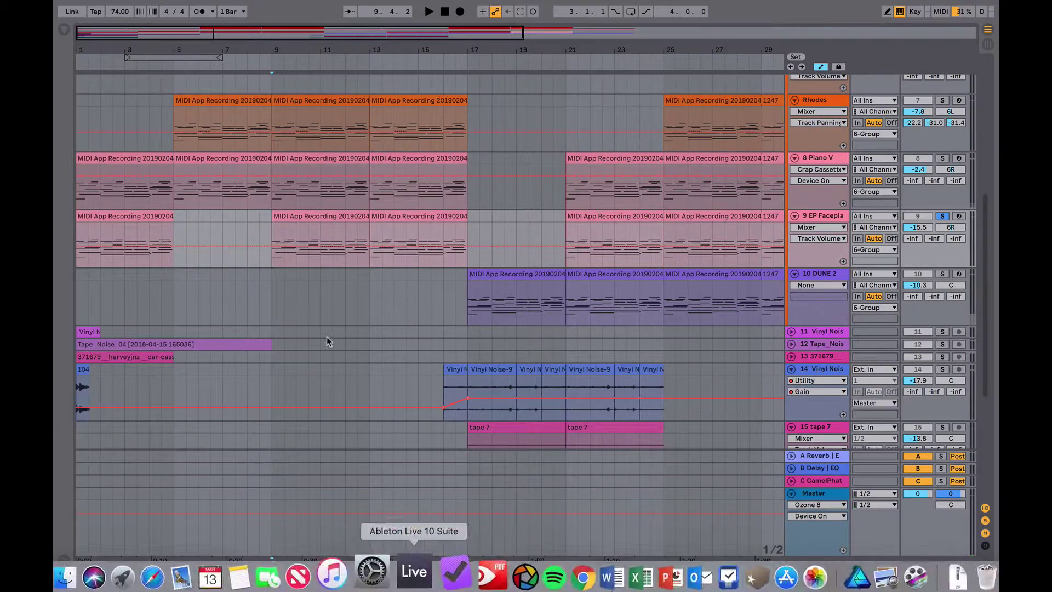
{"action": "scroll", "coordinate": [301, 302], "scroll_direction": "up", "scroll_amount": 8}
{"action": "scroll", "coordinate": [301, 301], "scroll_direction": "up", "scroll_amount": 4}
{"action": "scroll", "coordinate": [301, 302], "scroll_direction": "up", "scroll_amount": 4}
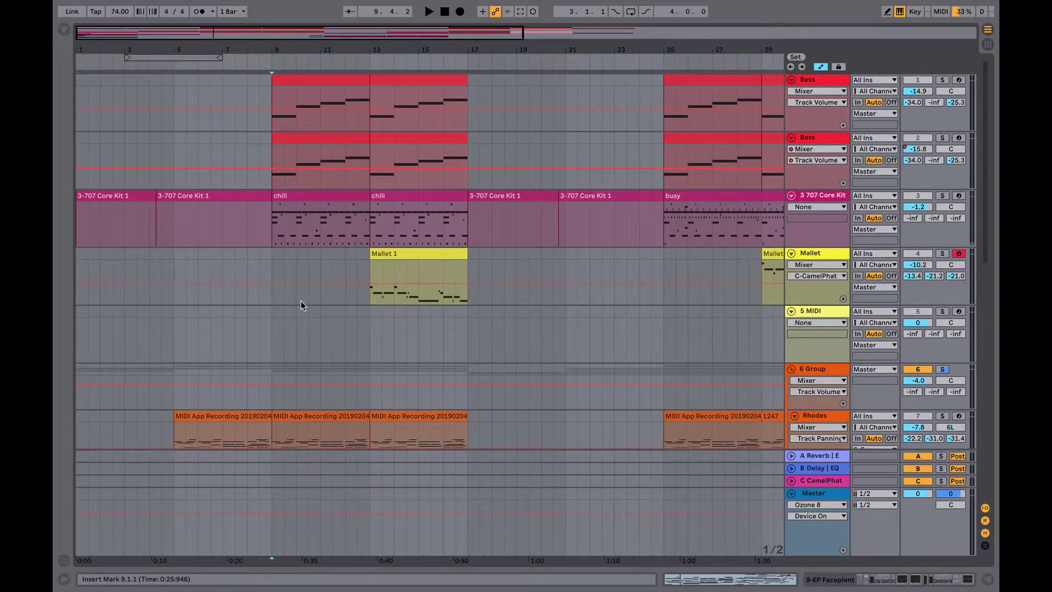
{"action": "left_click", "coordinate": [272, 234]}
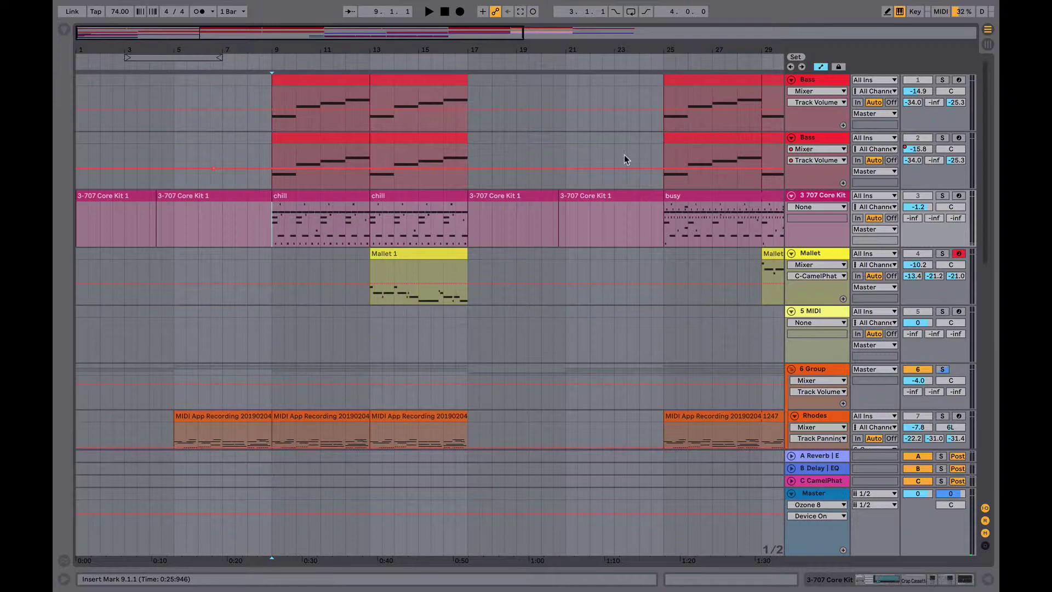
{"action": "key", "text": "space"}
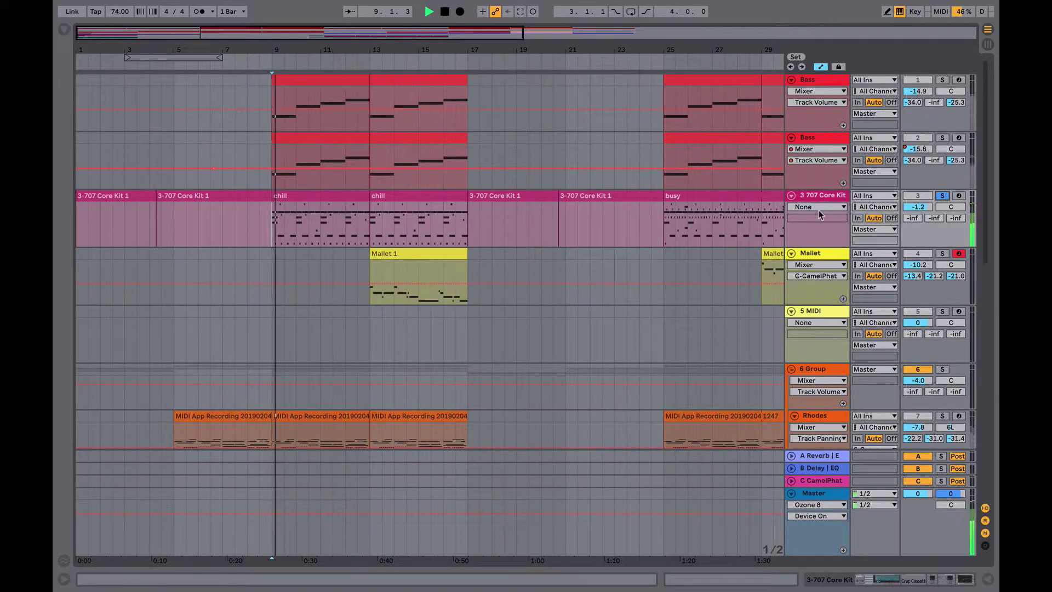
- Show the 707 Core Kit's Drum Rack and Crap Cassette chain, then stop playback
{"action": "double_click", "coordinate": [822, 196]}
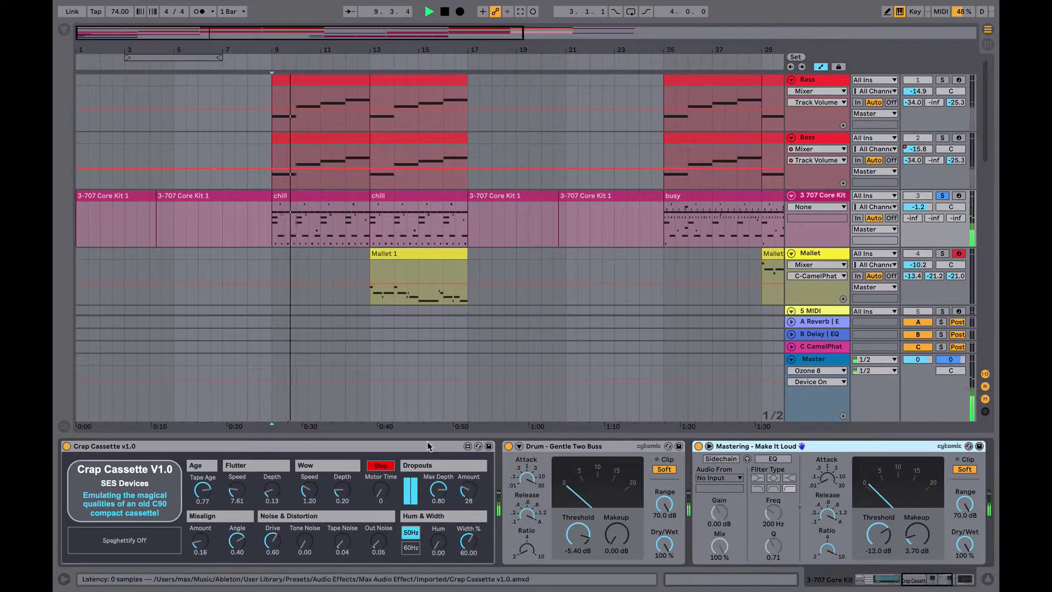
{"action": "scroll", "coordinate": [391, 493], "scroll_direction": "up", "scroll_amount": 5}
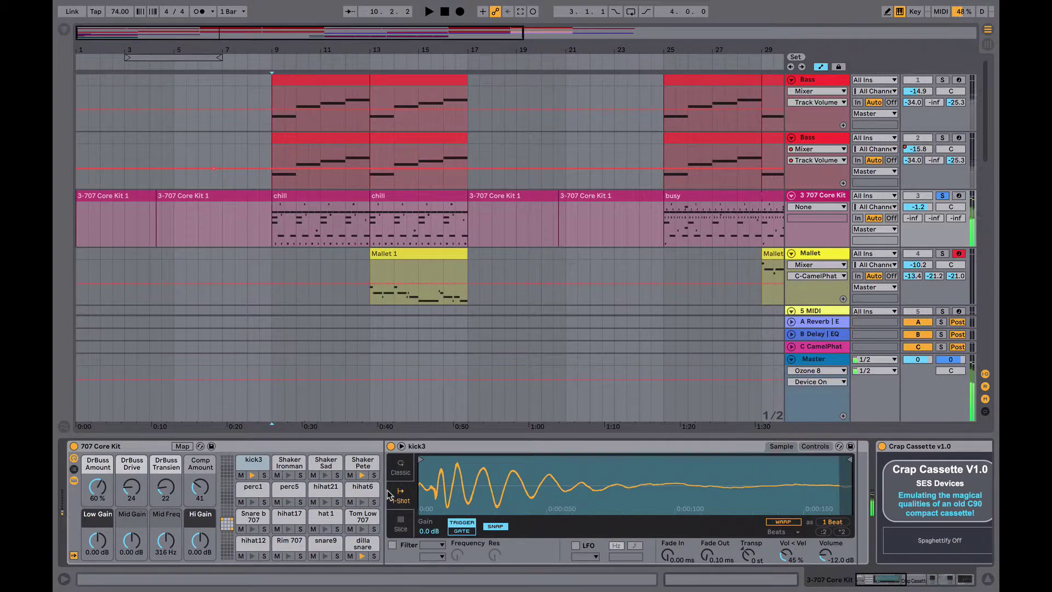
{"action": "key", "text": "space"}
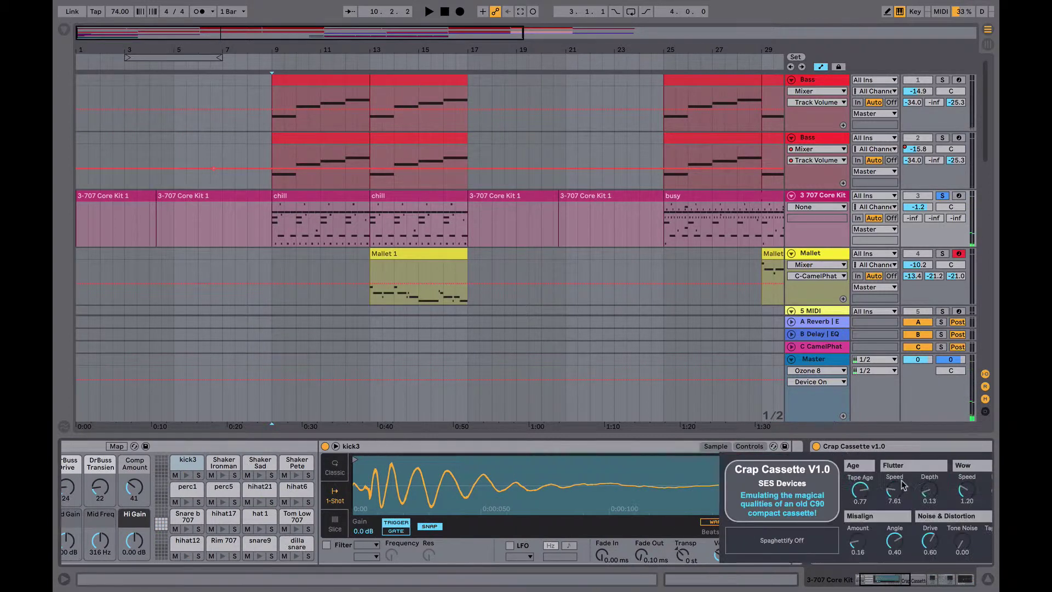
{"action": "scroll", "coordinate": [822, 493], "scroll_direction": "down", "scroll_amount": 5}
{"action": "scroll", "coordinate": [740, 493], "scroll_direction": "up", "scroll_amount": 5}
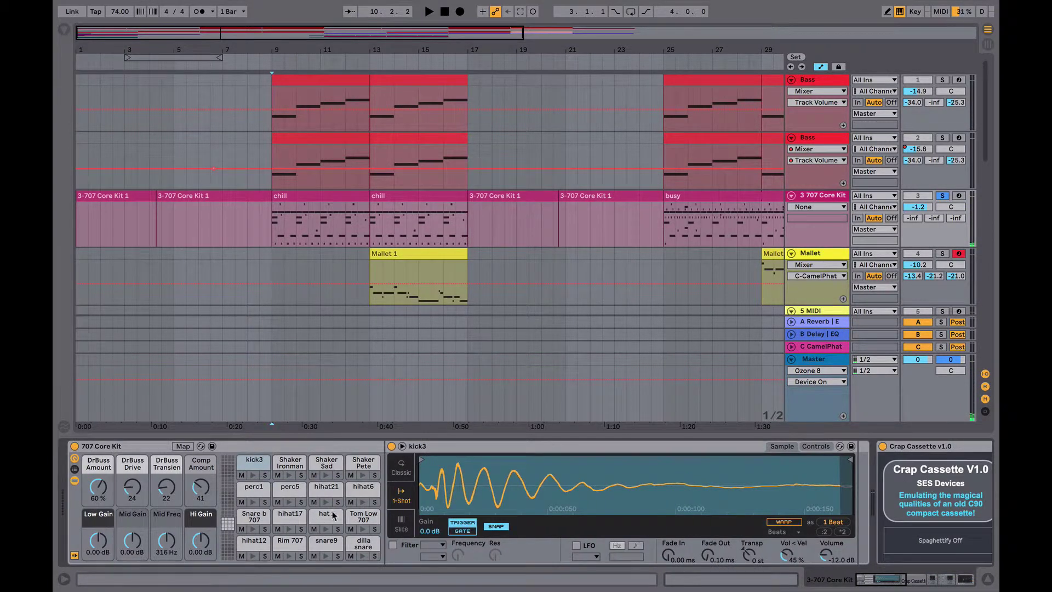
- Open the chill clip's notes in an enlarged editor and select the dilla snare notes
{"action": "double_click", "coordinate": [324, 223]}
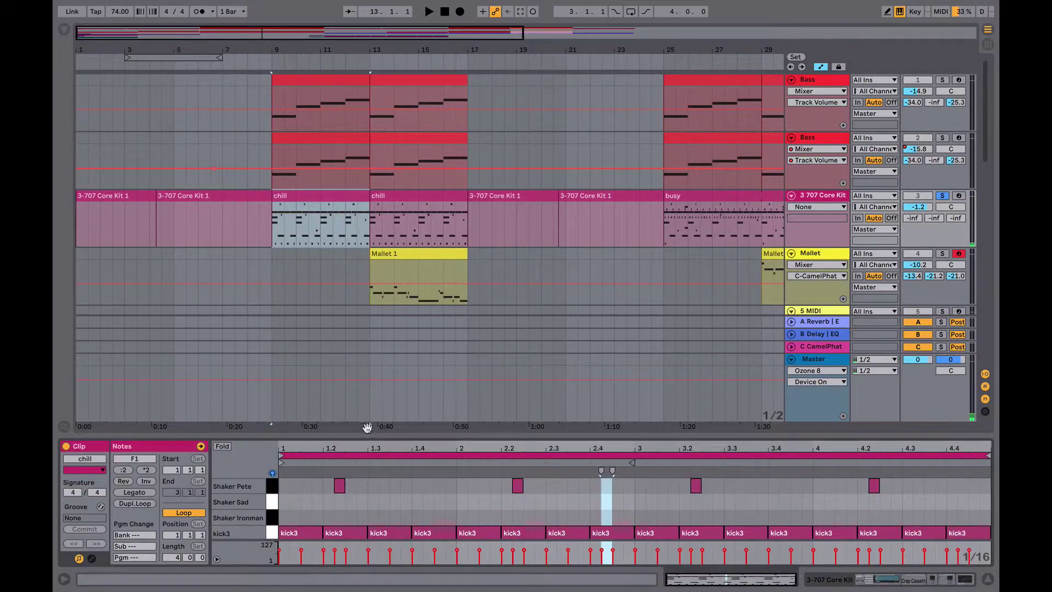
{"action": "left_click_drag", "start_coordinate": [363, 434], "coordinate": [363, 136]}
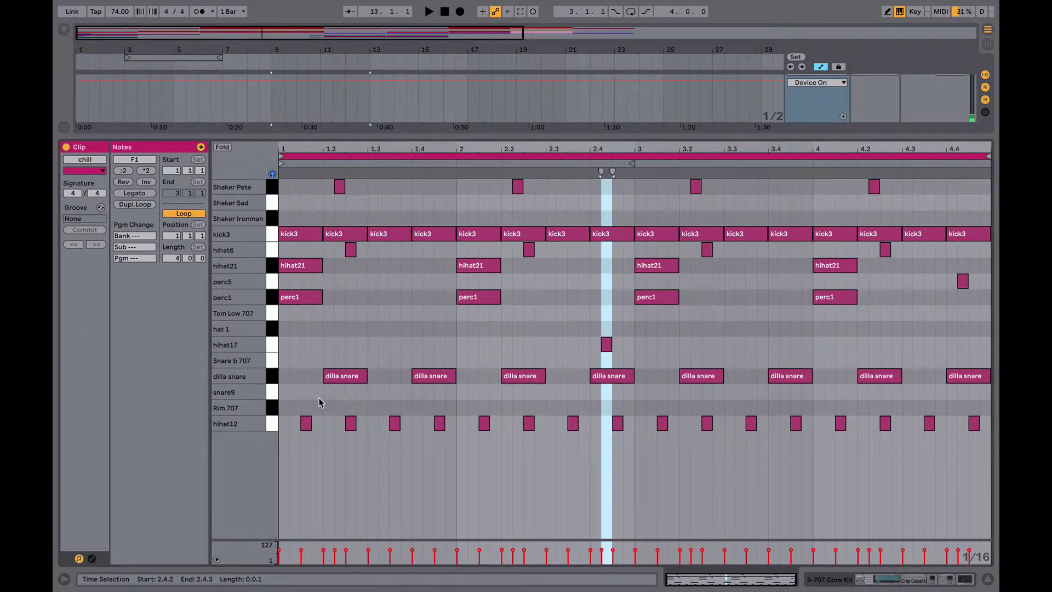
{"action": "left_click", "coordinate": [290, 234]}
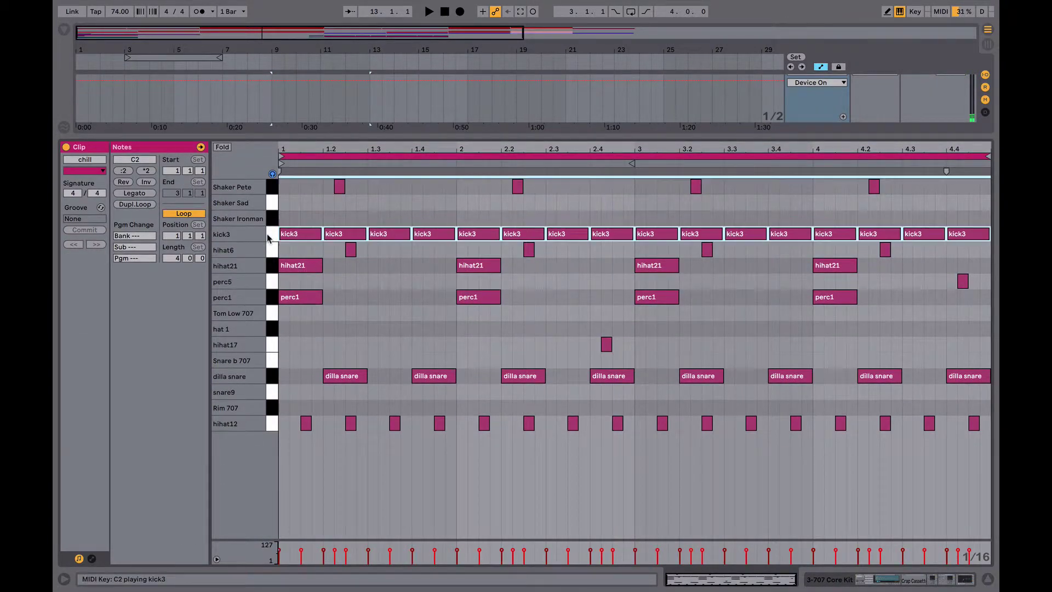
{"action": "left_click", "coordinate": [272, 376]}
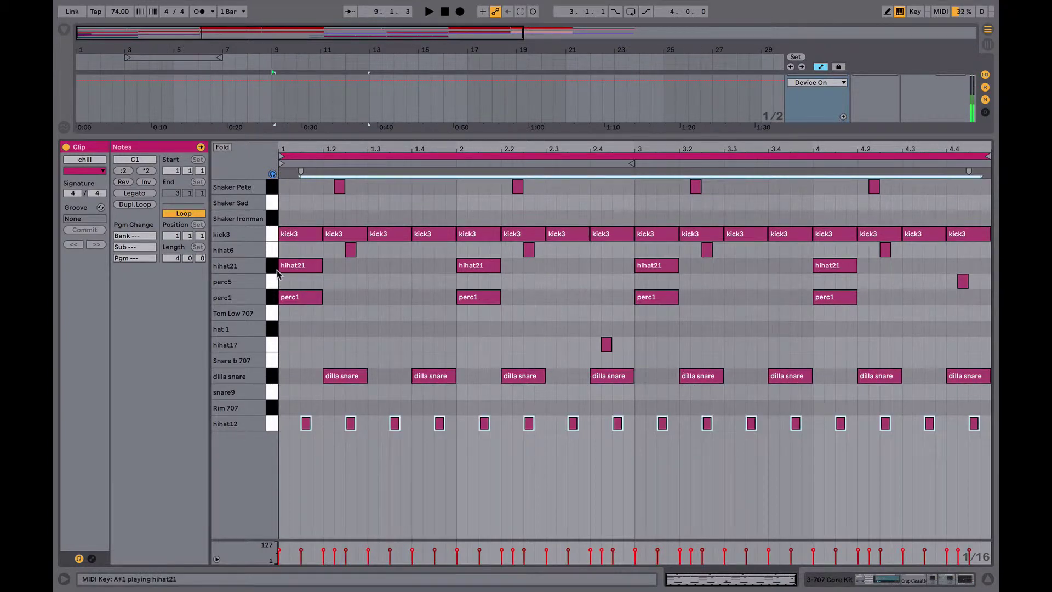
- Select the hihat21 and Shaker Pete notes, play the clip, and close the editor
{"action": "left_click", "coordinate": [272, 297]}
{"action": "left_click", "coordinate": [272, 266]}
{"action": "left_click", "coordinate": [271, 187]}
{"action": "key", "text": "space"}
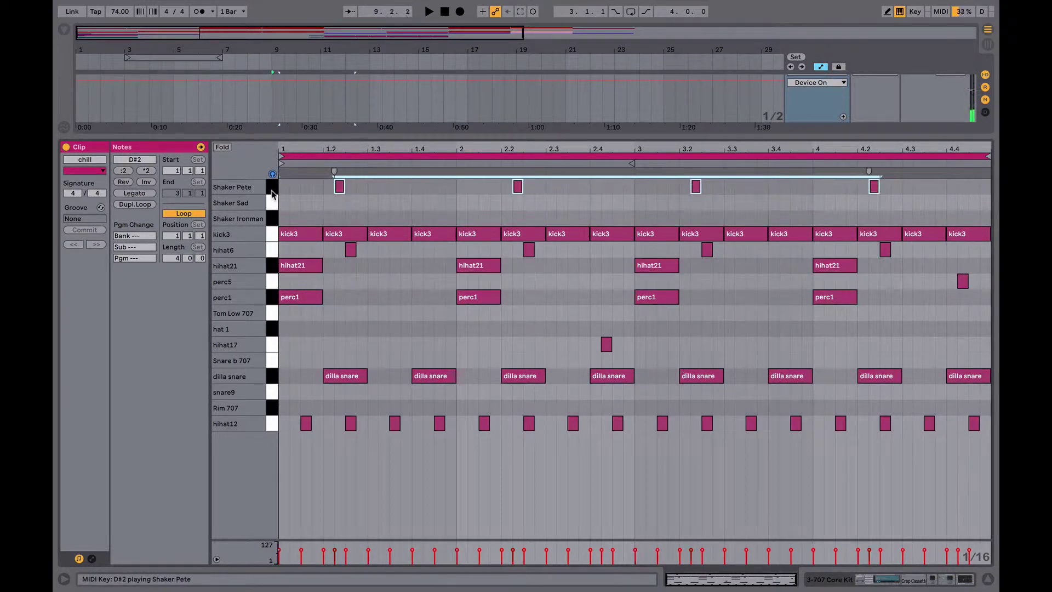
{"action": "double_click", "coordinate": [371, 133]}
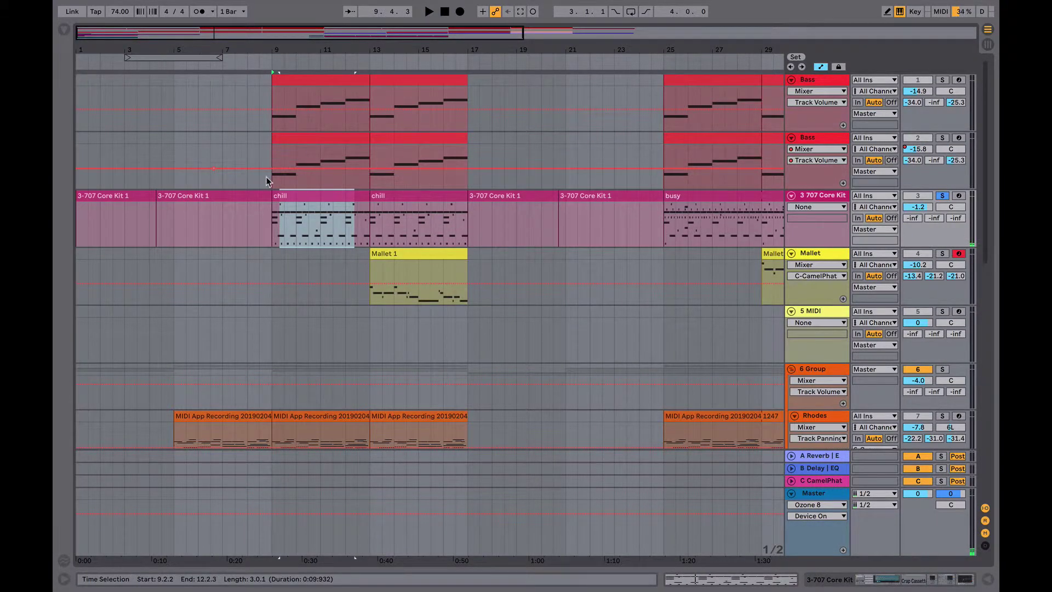
- Select Bass track 2, solo the Bass tracks and play them briefly from bar 9
{"action": "left_click", "coordinate": [271, 179]}
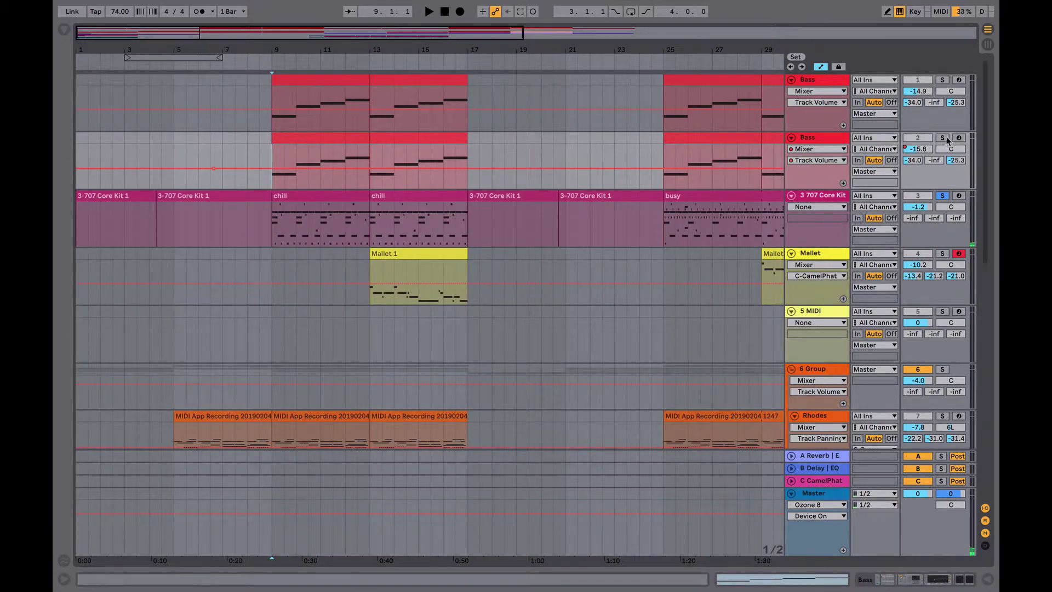
{"action": "left_click", "coordinate": [943, 80]}
{"action": "key", "text": "space"}
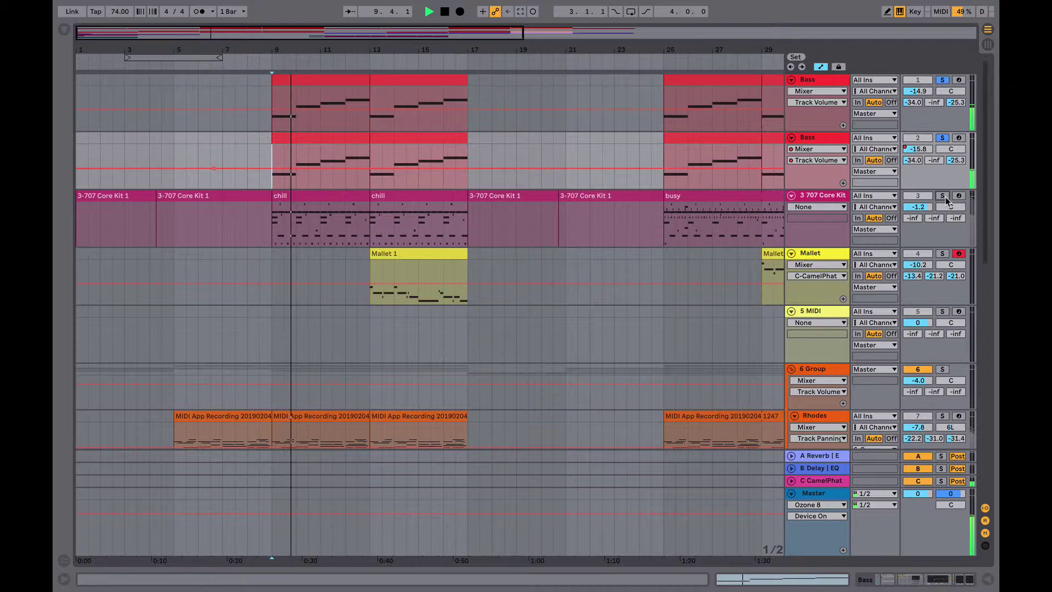
{"action": "key", "text": "space"}
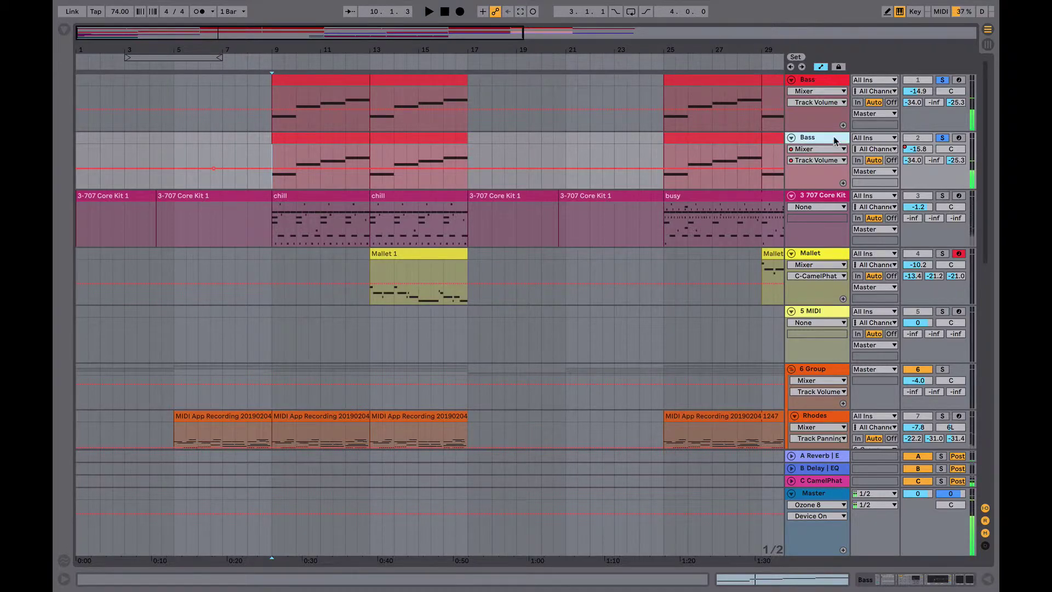
- Expand the second Bass track's Redux and compare it bypassed and active during playback
{"action": "double_click", "coordinate": [817, 137]}
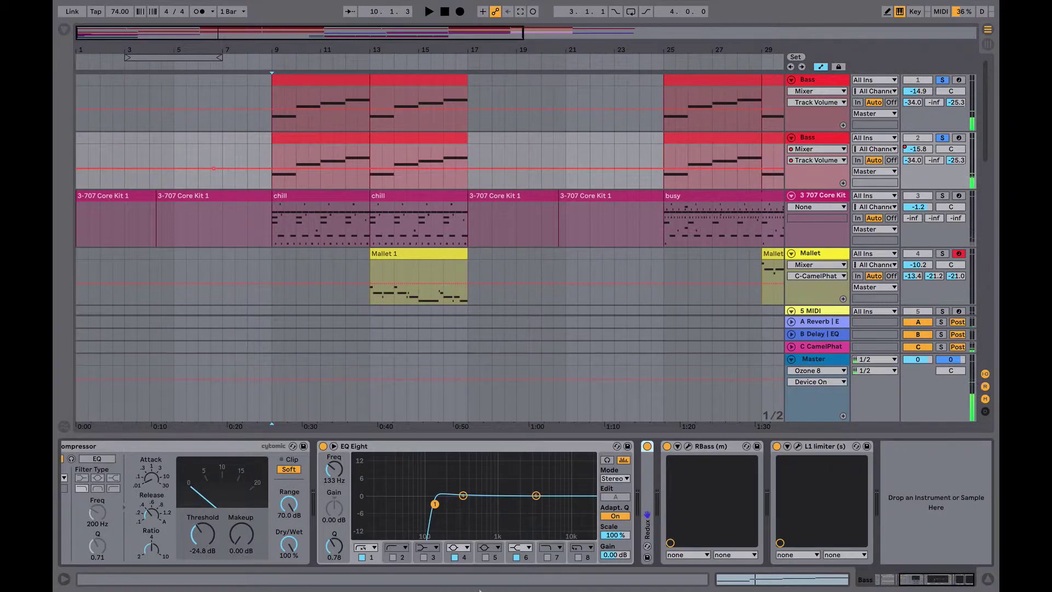
{"action": "double_click", "coordinate": [649, 492]}
{"action": "key", "text": "space"}
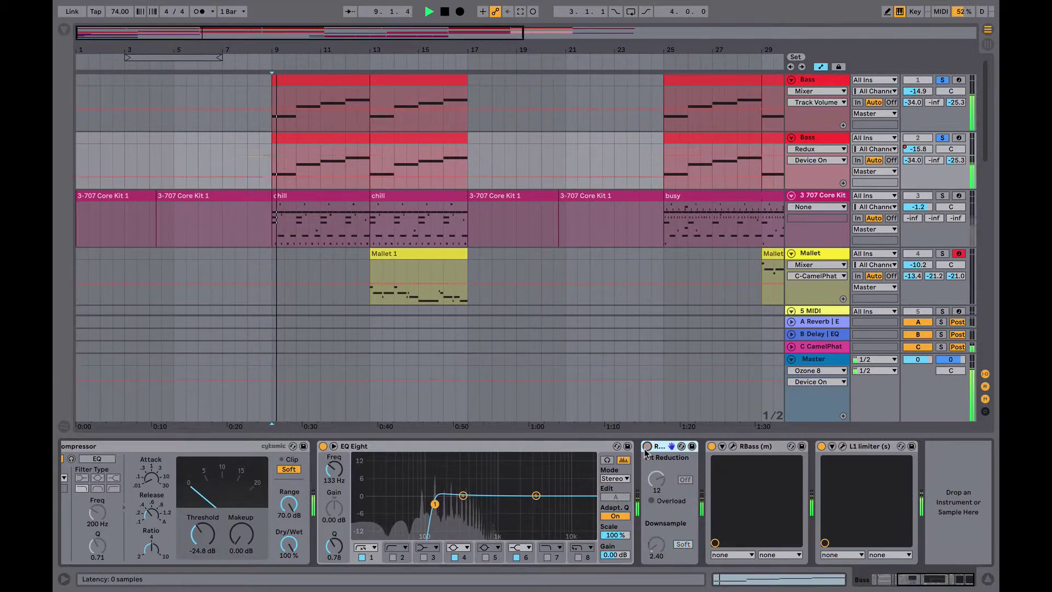
{"action": "left_click", "coordinate": [648, 445]}
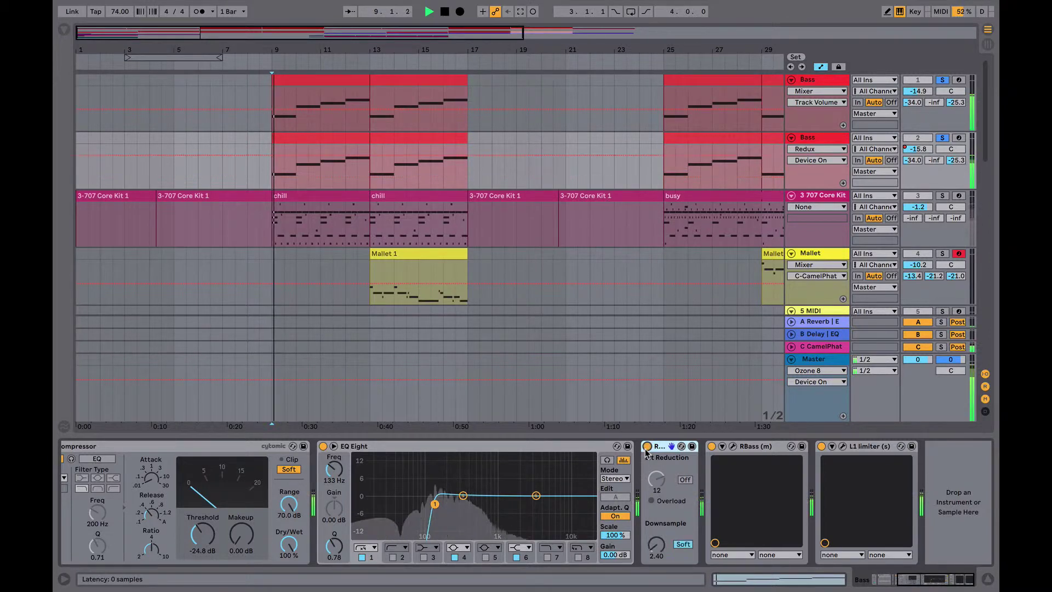
{"action": "left_click", "coordinate": [648, 446]}
{"action": "scroll", "coordinate": [468, 500], "scroll_direction": "left", "scroll_amount": 3}
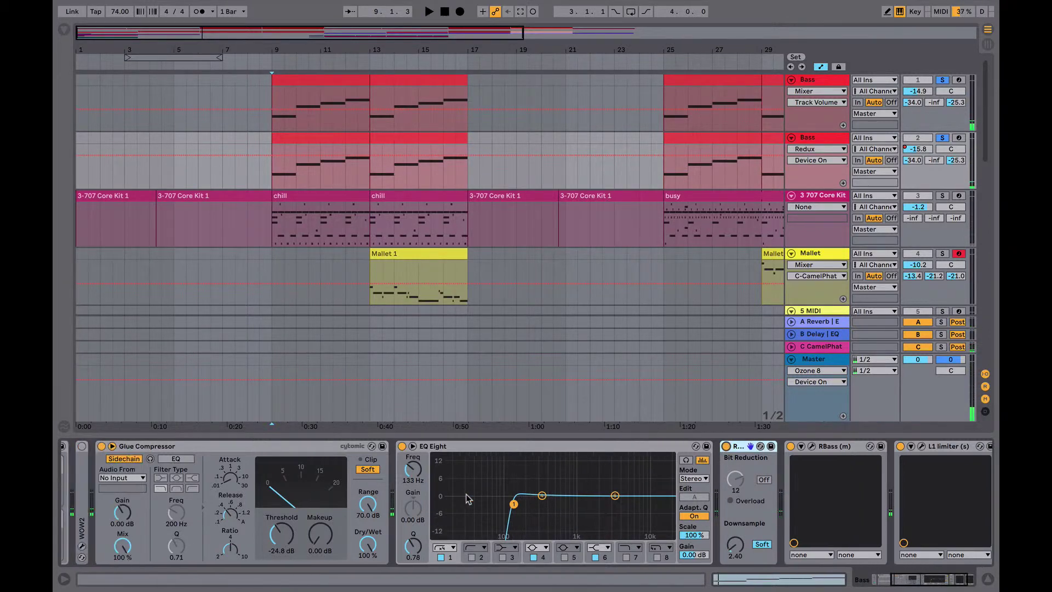
{"action": "scroll", "coordinate": [485, 539], "scroll_direction": "right", "scroll_amount": 3}
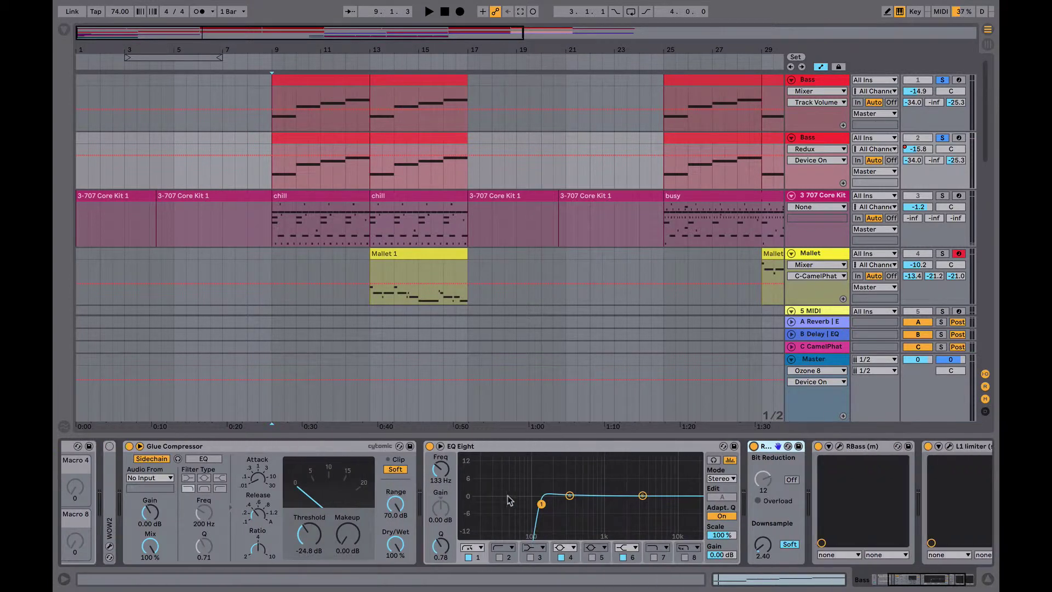
- Unsolo Bass track 2 and check the first Bass track's Renaissance Bass settings
{"action": "left_click", "coordinate": [830, 81]}
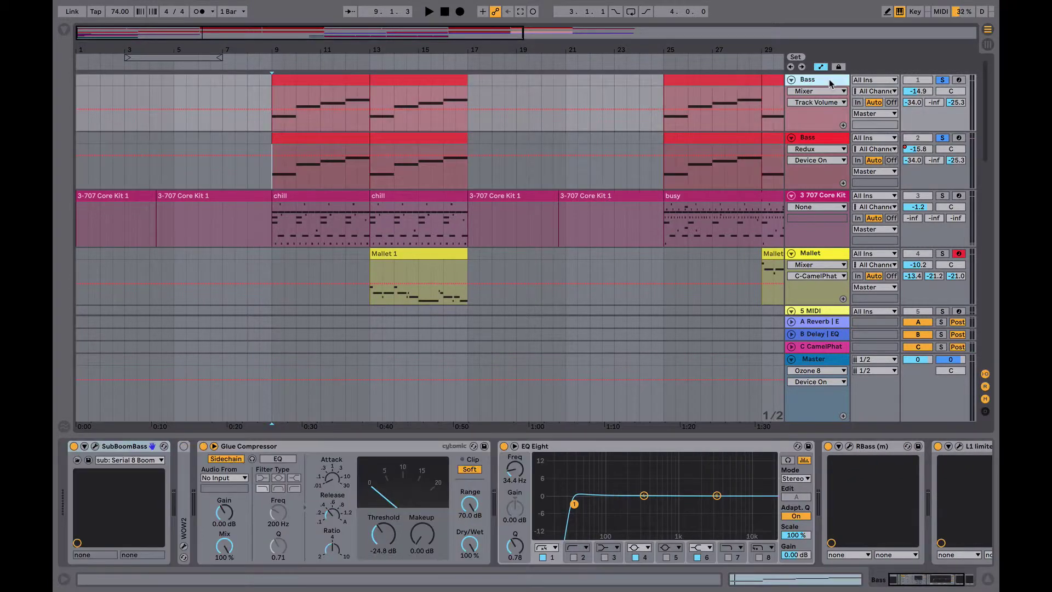
{"action": "left_click", "coordinate": [942, 80]}
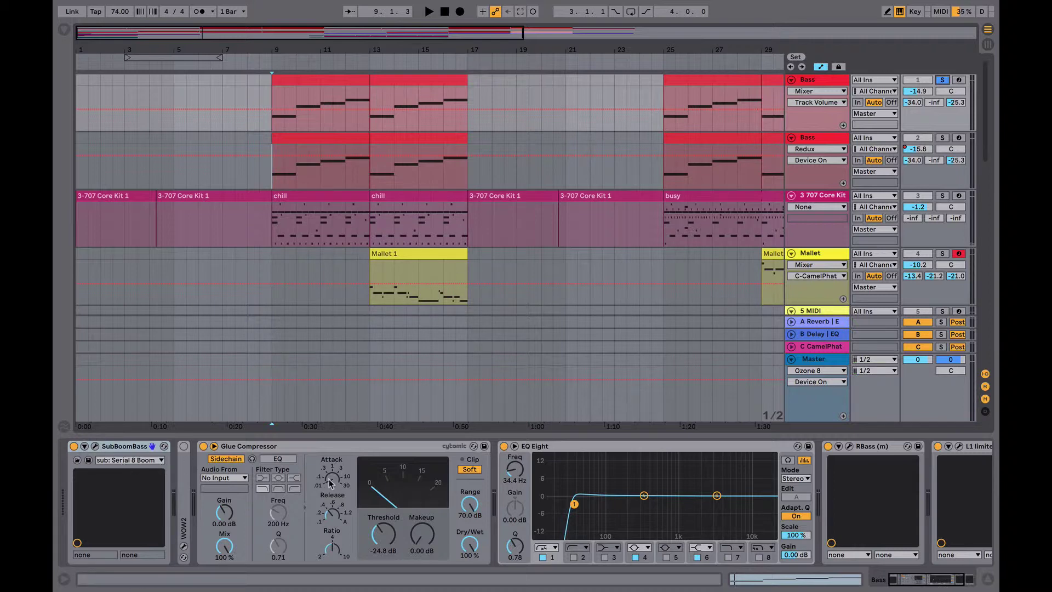
{"action": "scroll", "coordinate": [329, 483], "scroll_direction": "down", "scroll_amount": 3}
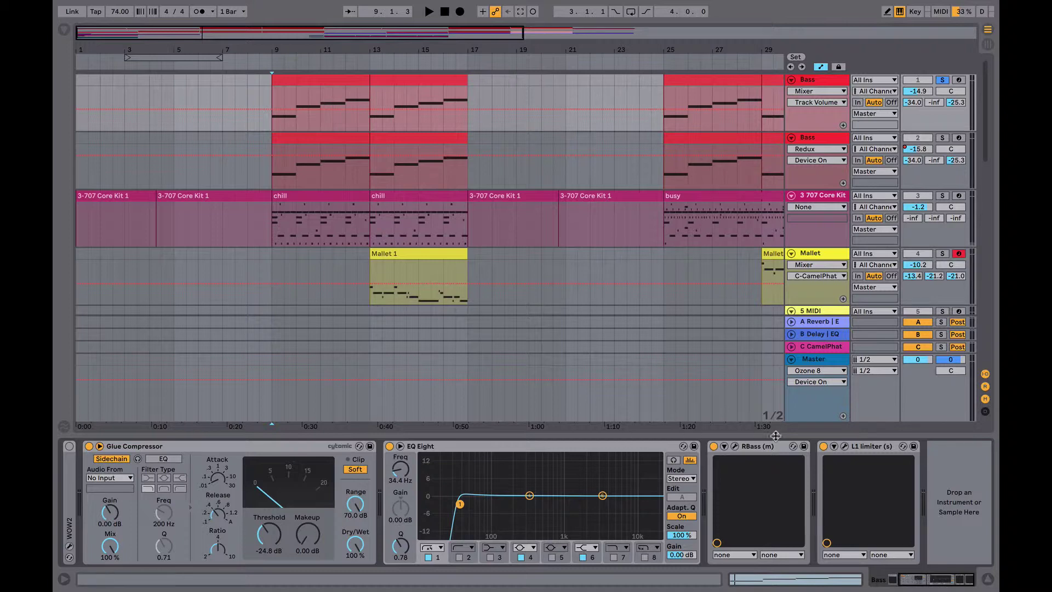
{"action": "left_click", "coordinate": [735, 445]}
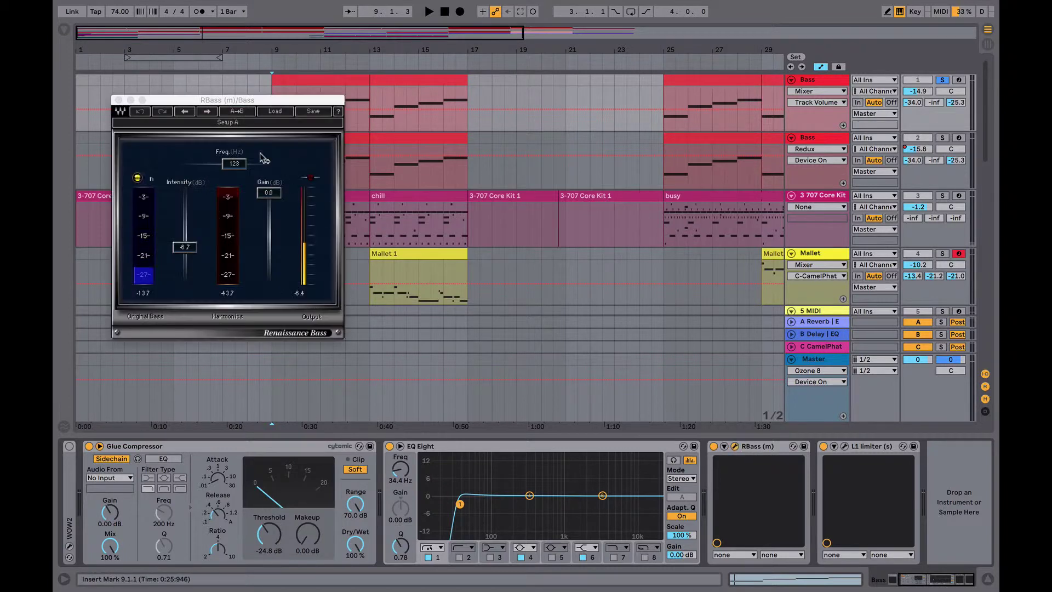
{"action": "left_click", "coordinate": [119, 101]}
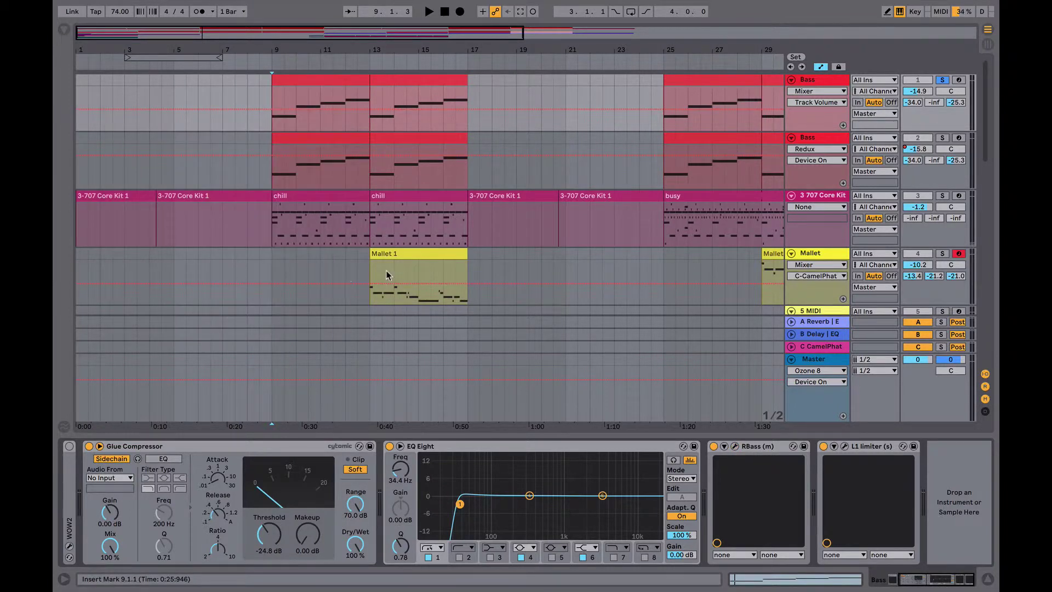
{"action": "scroll", "coordinate": [372, 274], "scroll_direction": "down", "scroll_amount": 10}
{"action": "scroll", "coordinate": [373, 273], "scroll_direction": "down", "scroll_amount": 5}
{"action": "scroll", "coordinate": [372, 273], "scroll_direction": "up", "scroll_amount": 3}
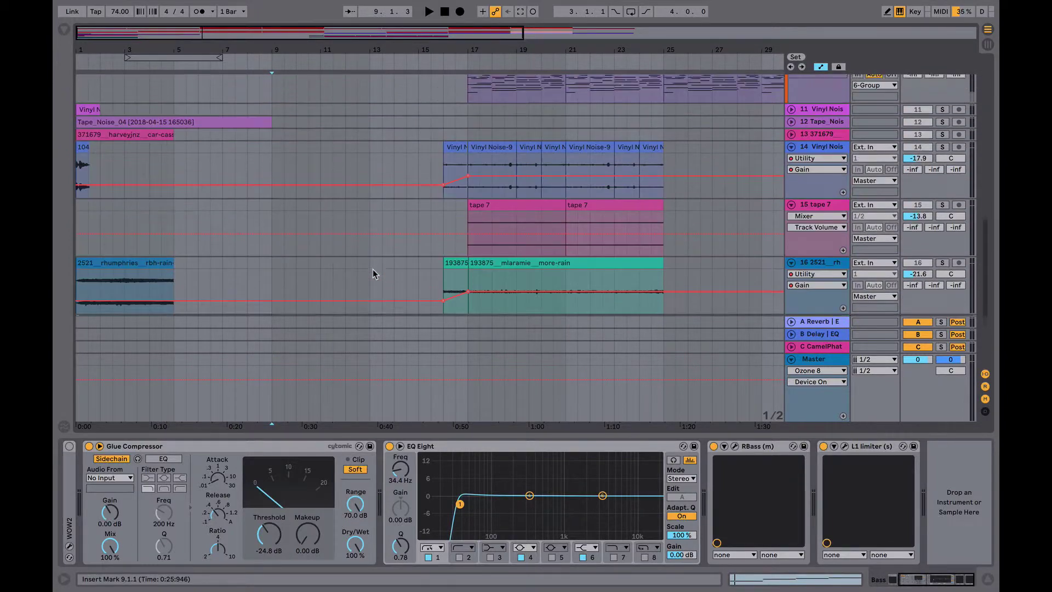
{"action": "scroll", "coordinate": [373, 273], "scroll_direction": "up", "scroll_amount": 5}
{"action": "scroll", "coordinate": [372, 273], "scroll_direction": "down", "scroll_amount": 6}
{"action": "scroll", "coordinate": [373, 274], "scroll_direction": "down", "scroll_amount": 2}
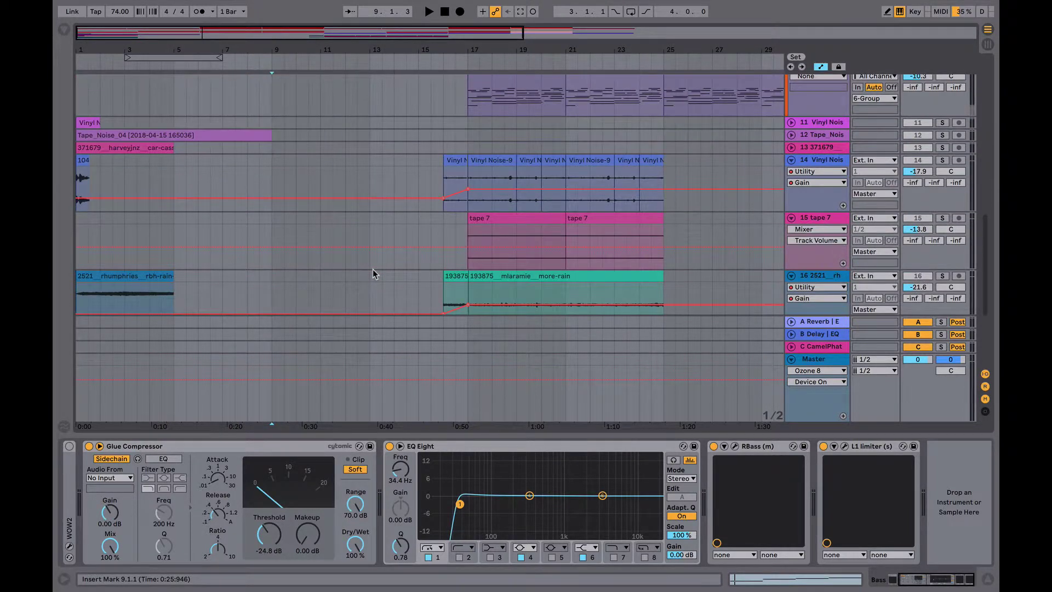
{"action": "scroll", "coordinate": [493, 181], "scroll_direction": "down", "scroll_amount": 5}
{"action": "scroll", "coordinate": [498, 165], "scroll_direction": "down", "scroll_amount": 3}
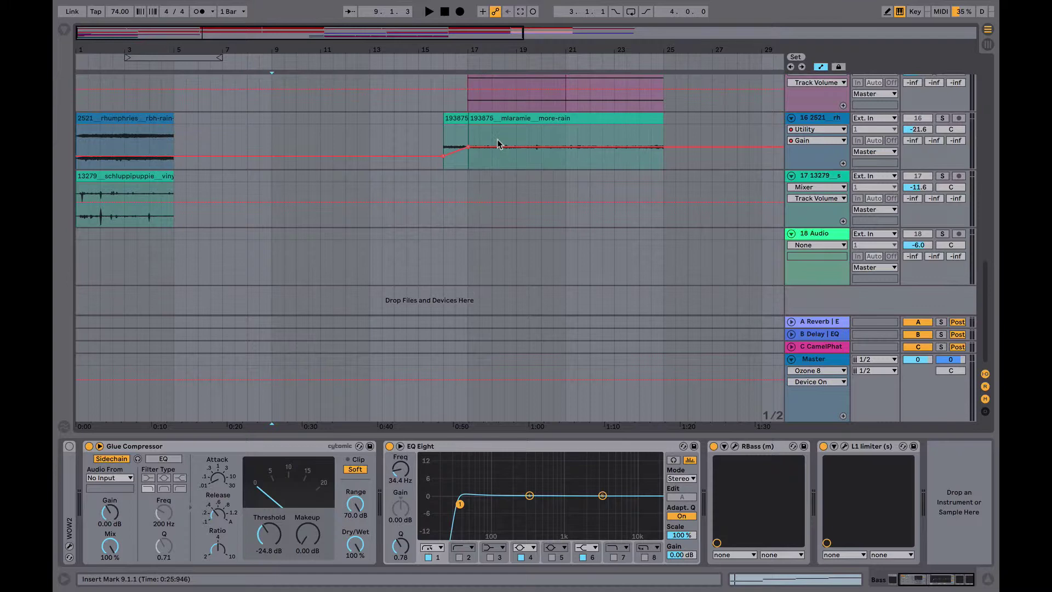
- Select track 17 and play it briefly from bar 17
{"action": "left_click", "coordinate": [468, 179]}
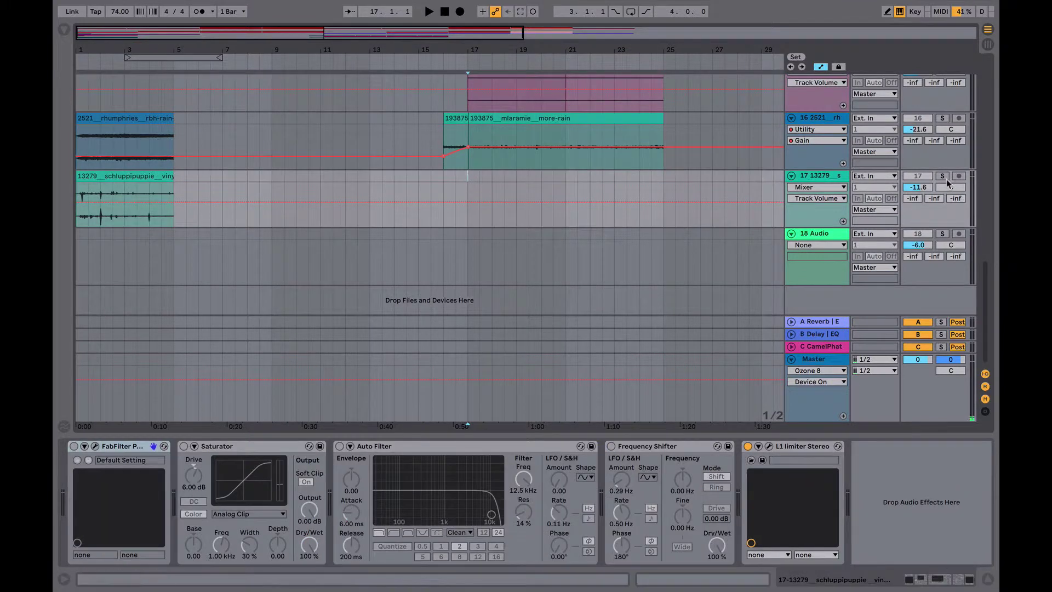
{"action": "key", "text": "space"}
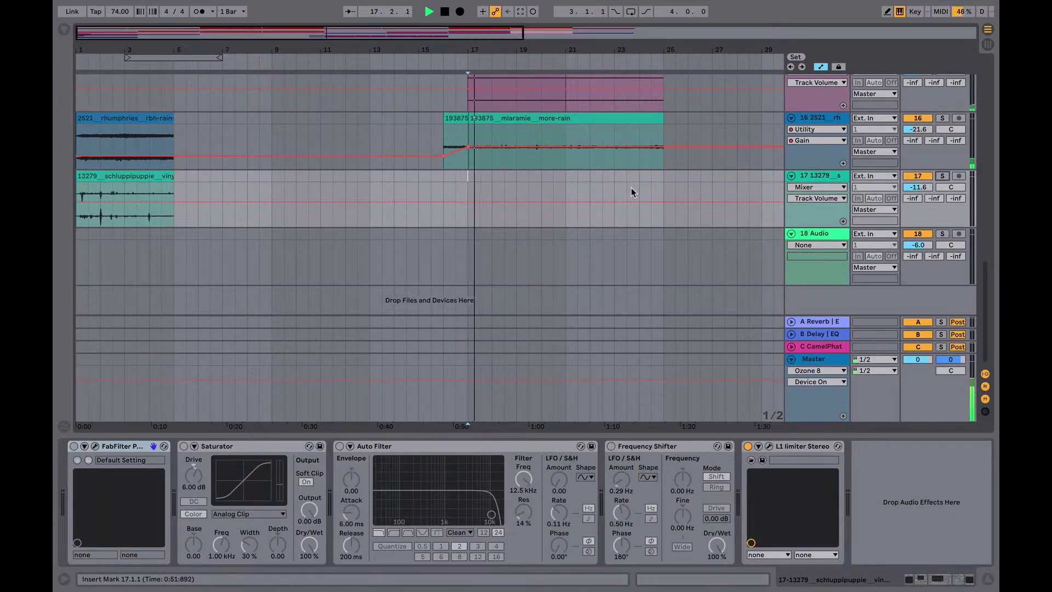
{"action": "scroll", "coordinate": [633, 191], "scroll_direction": "up", "scroll_amount": 5}
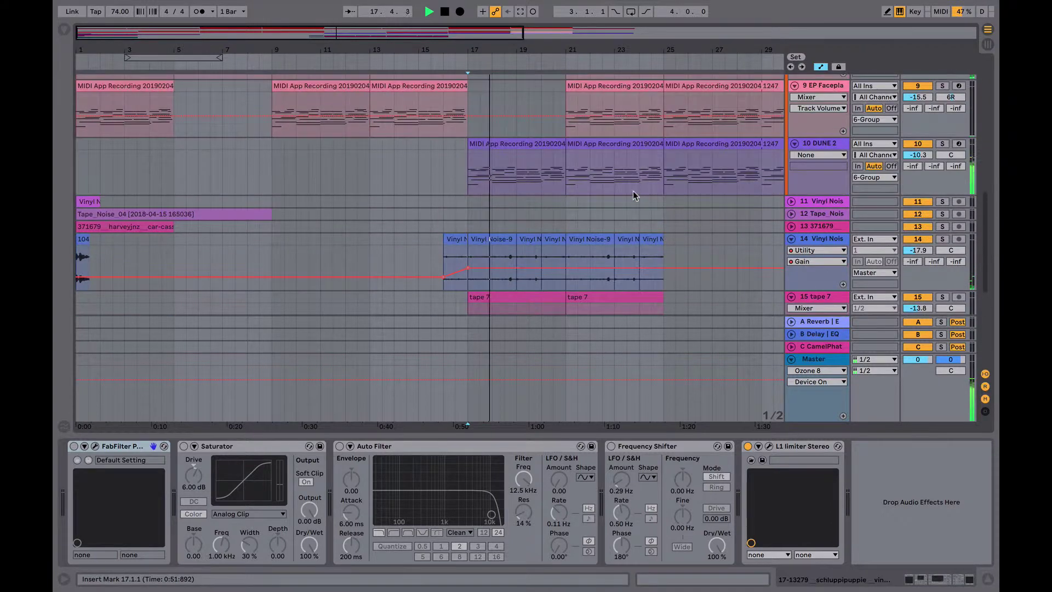
{"action": "scroll", "coordinate": [634, 191], "scroll_direction": "up", "scroll_amount": 5}
{"action": "key", "text": "space"}
- Solo DUNE 2, play it briefly, then hide the Detail View
{"action": "left_click", "coordinate": [467, 228]}
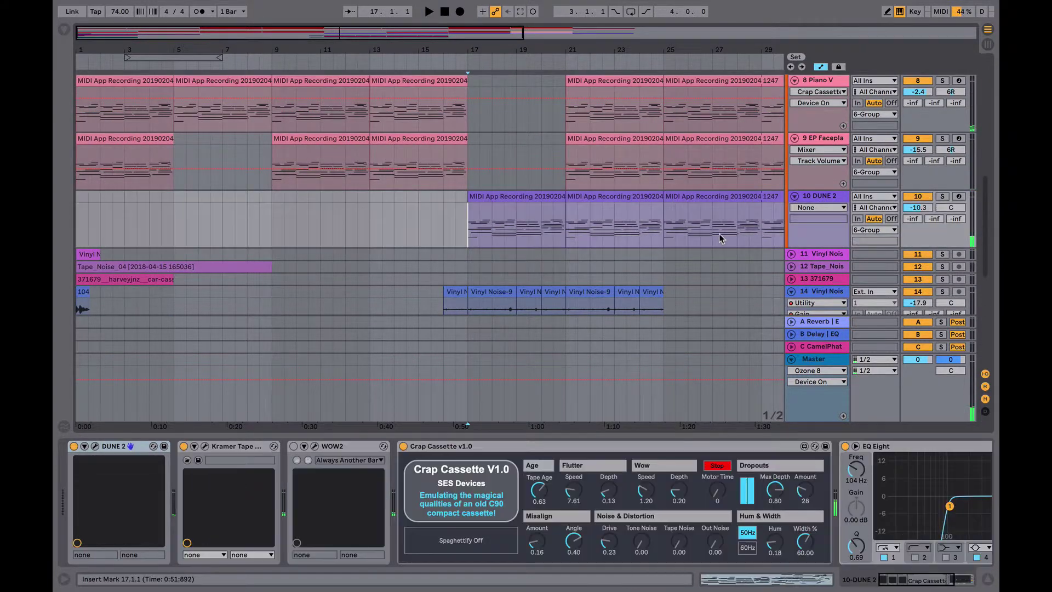
{"action": "left_click", "coordinate": [943, 198]}
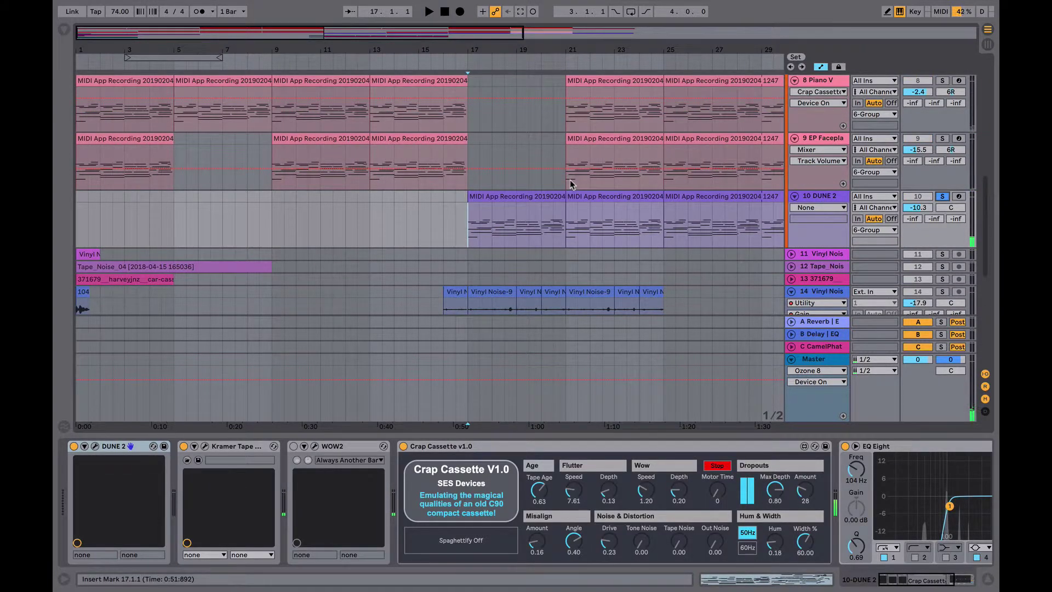
{"action": "key", "text": "space"}
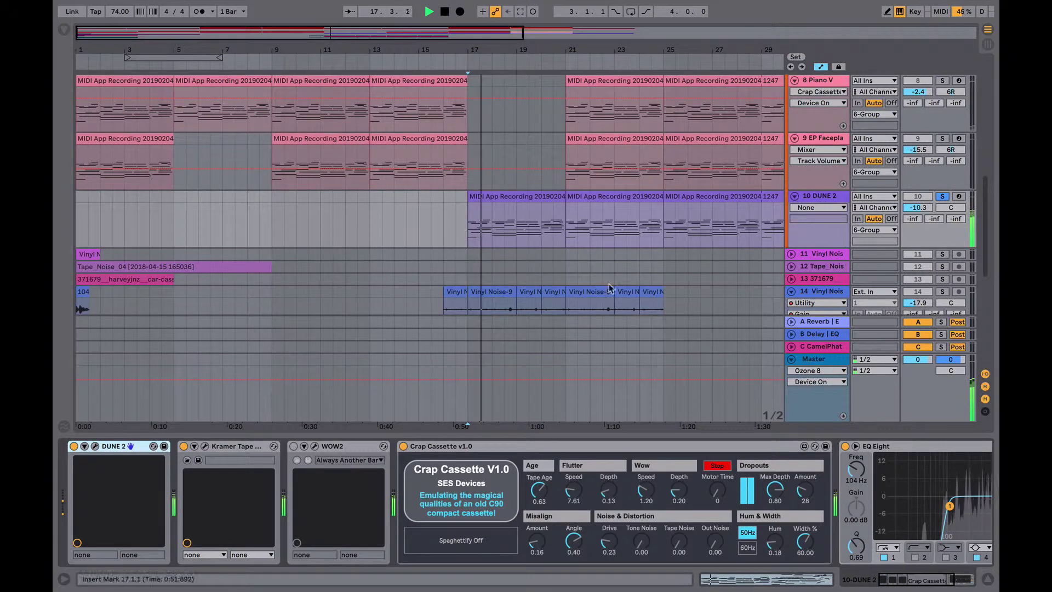
{"action": "key", "text": "space"}
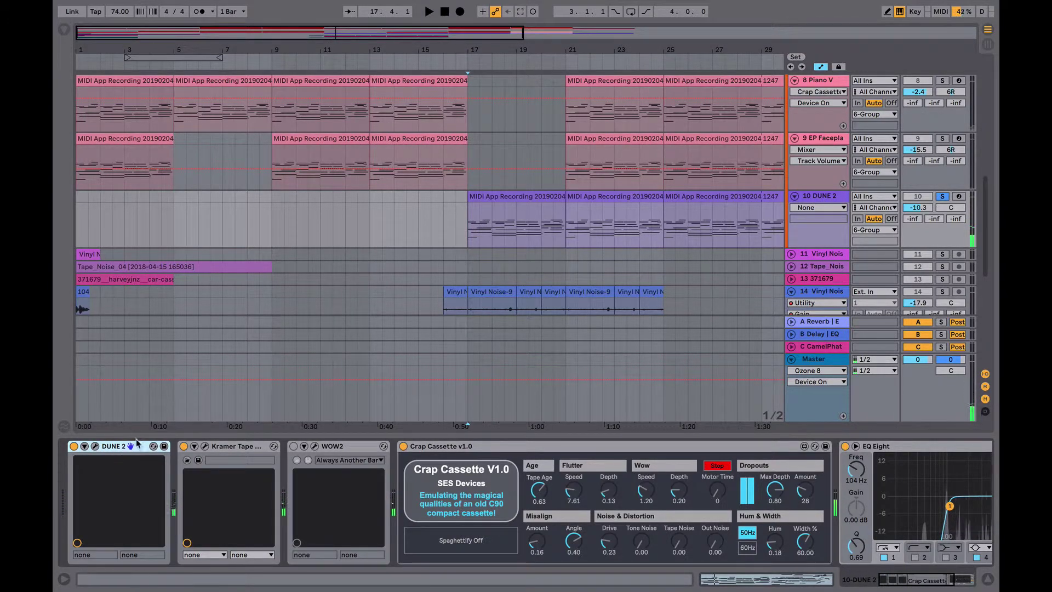
{"action": "key", "text": "ctrl+alt+l"}
{"action": "scroll", "coordinate": [264, 373], "scroll_direction": "up", "scroll_amount": 5}
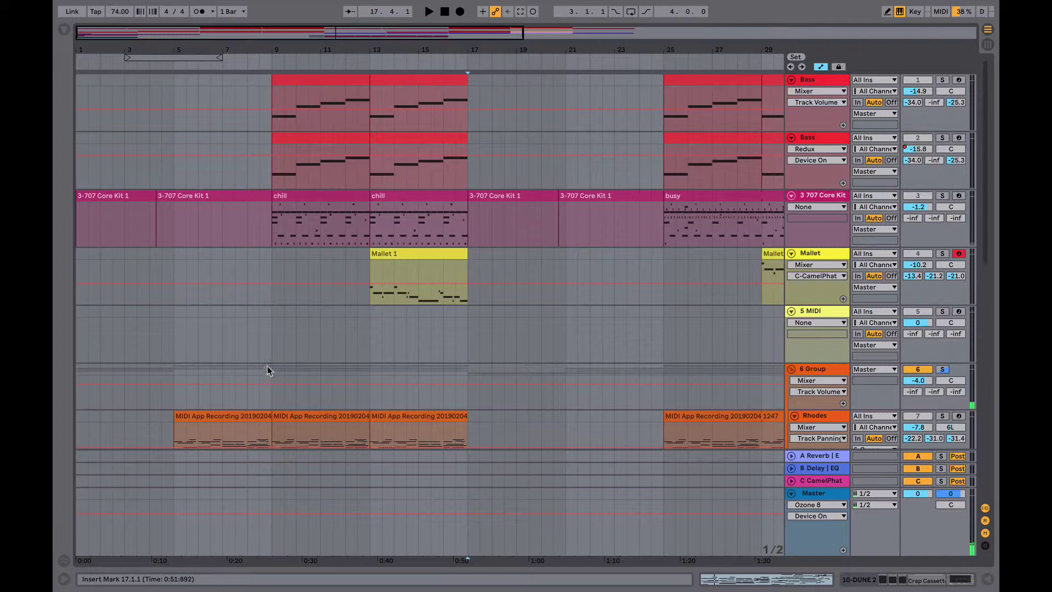
- Play the Mallet clip from bar 13 and show its XpressBell device chain
{"action": "left_click", "coordinate": [367, 292]}
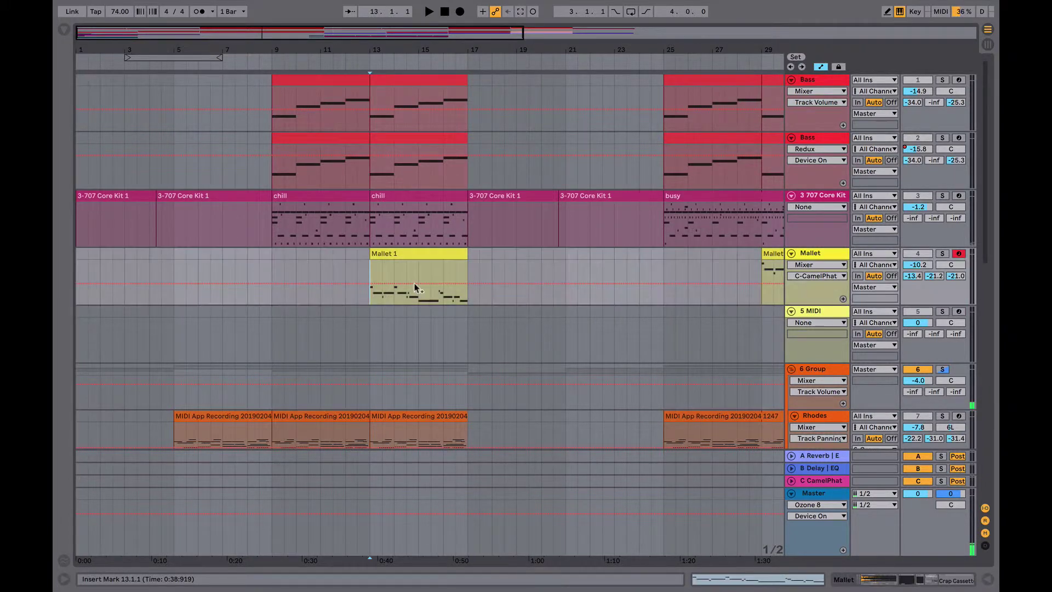
{"action": "key", "text": "space"}
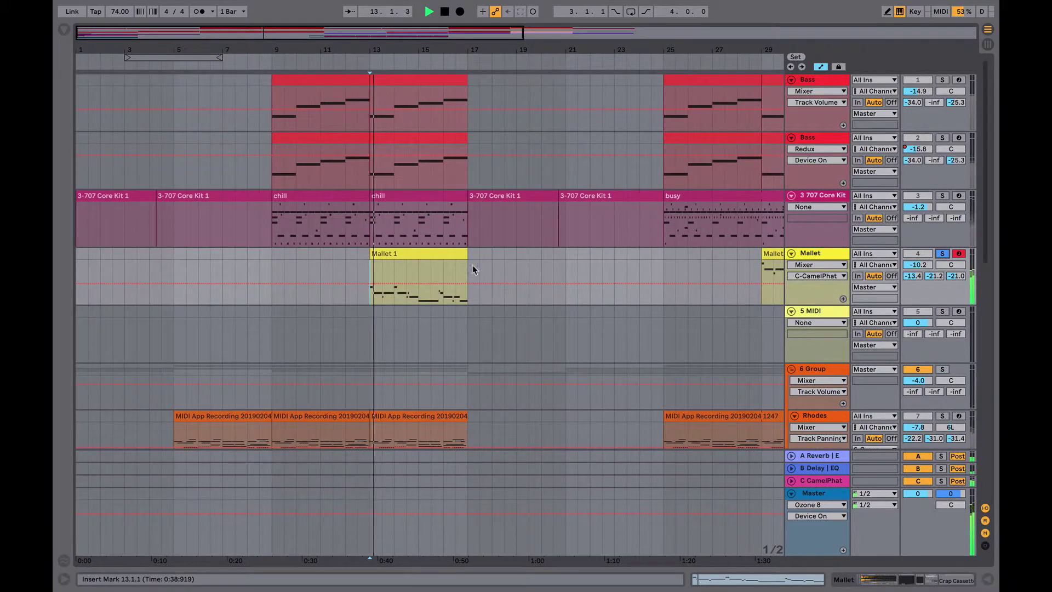
{"action": "key", "text": "ctrl+alt+l"}
{"action": "key", "text": "space"}
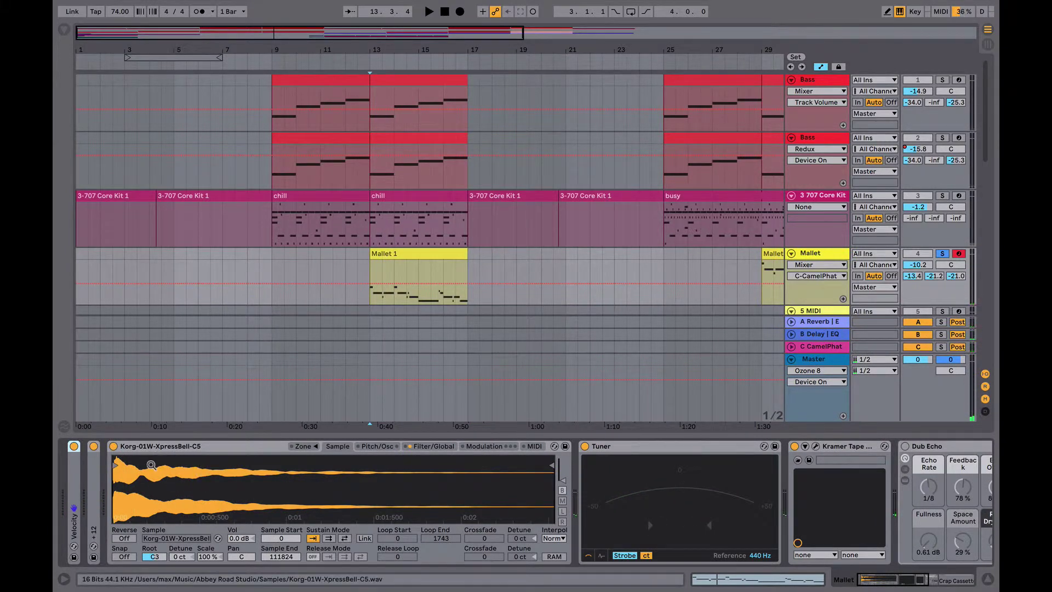
{"action": "scroll", "coordinate": [328, 493], "scroll_direction": "right", "scroll_amount": 10}
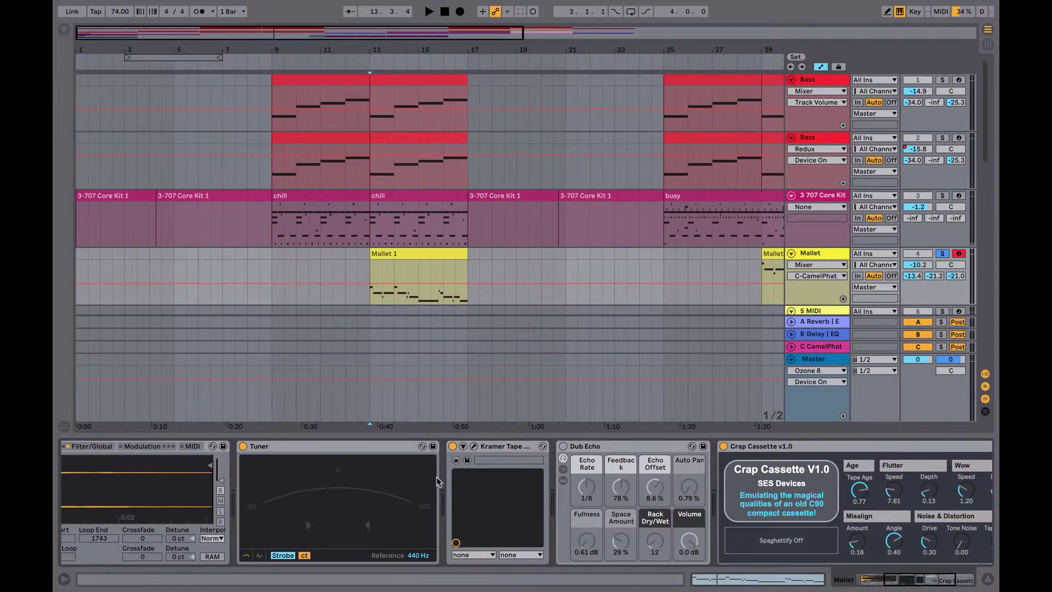
{"action": "scroll", "coordinate": [437, 482], "scroll_direction": "right", "scroll_amount": 5}
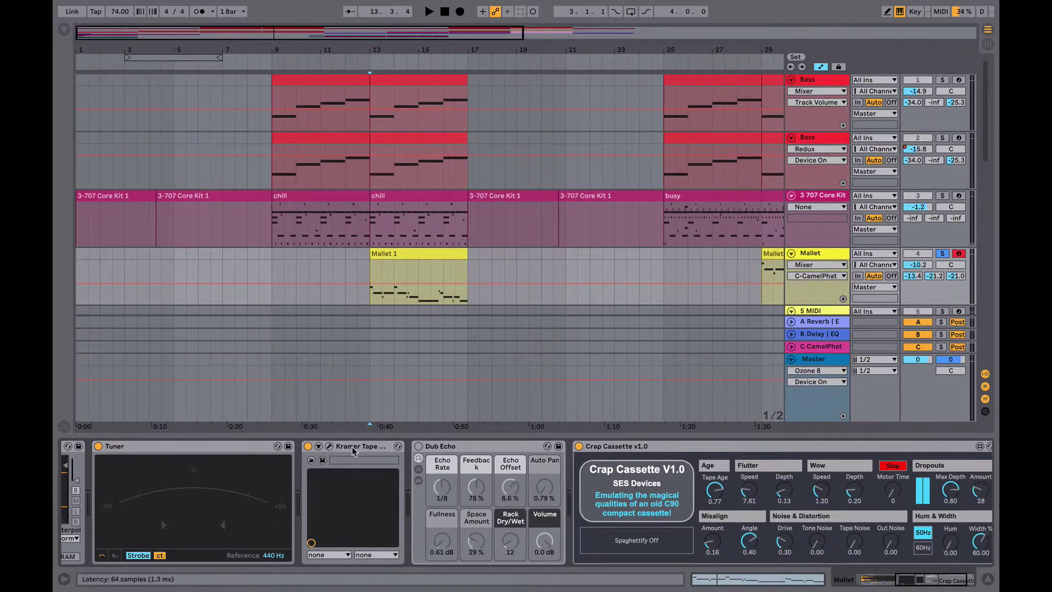
{"action": "scroll", "coordinate": [385, 465], "scroll_direction": "right", "scroll_amount": 5}
- Play the bells while toggling Crap Cassette and Kramer Tape, then stop and hide devices
{"action": "key", "text": "space"}
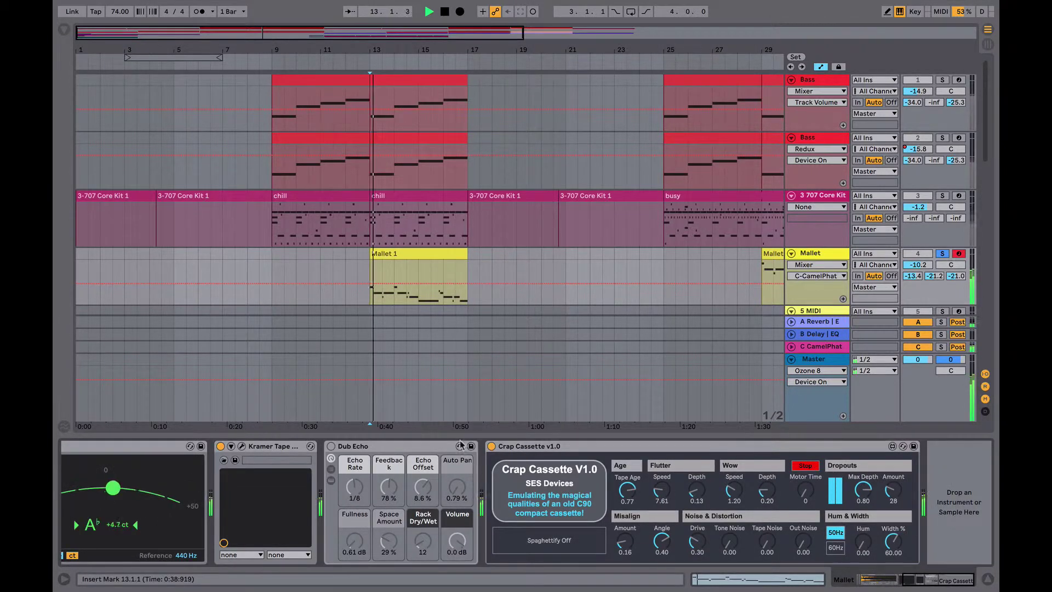
{"action": "left_click", "coordinate": [491, 445]}
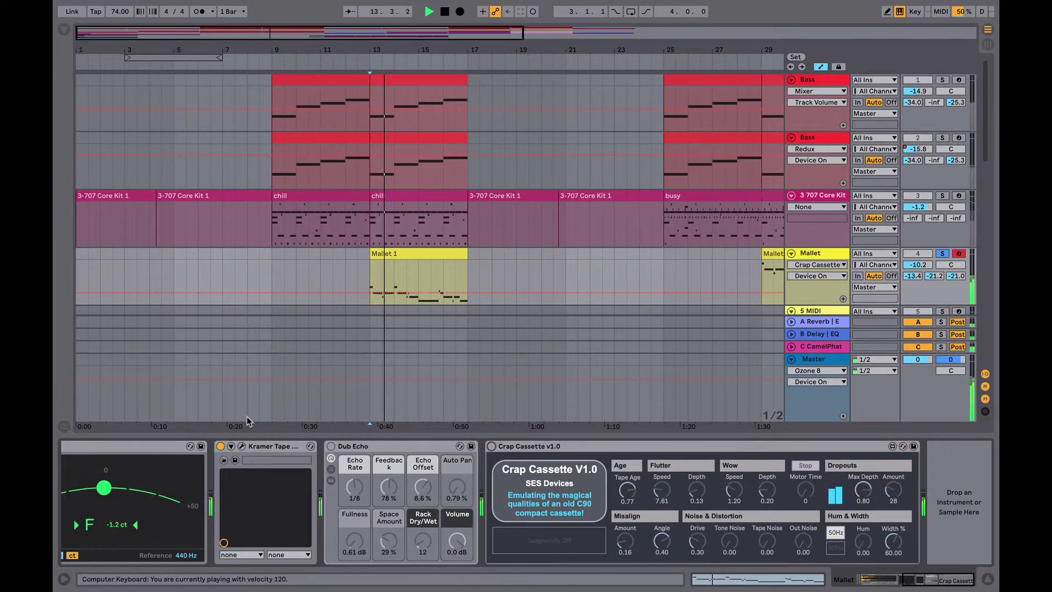
{"action": "left_click", "coordinate": [223, 446]}
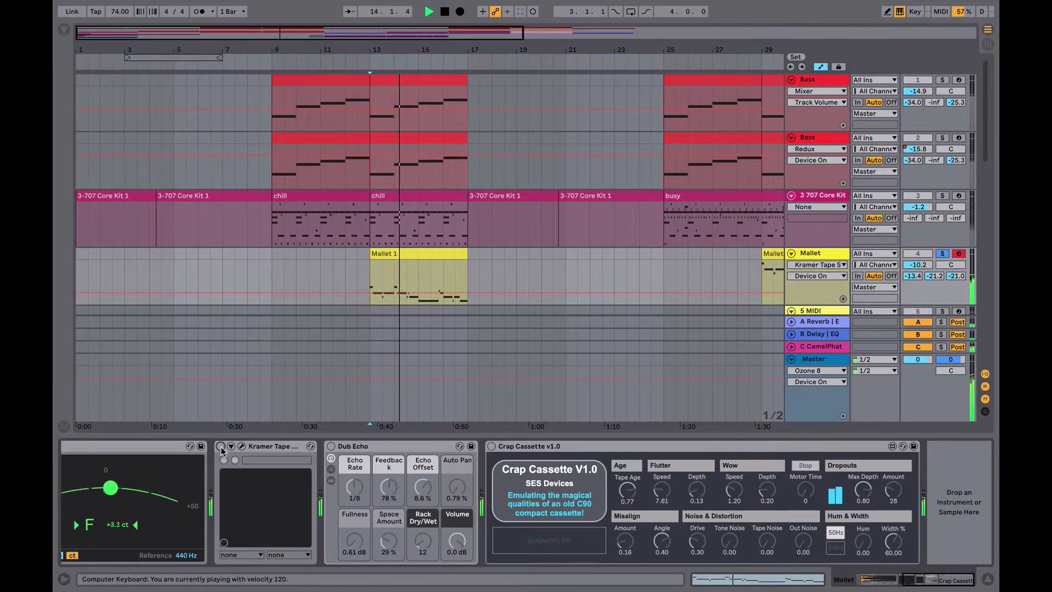
{"action": "left_click", "coordinate": [492, 446]}
{"action": "key", "text": "space"}
{"action": "key", "text": "ctrl+alt+l"}
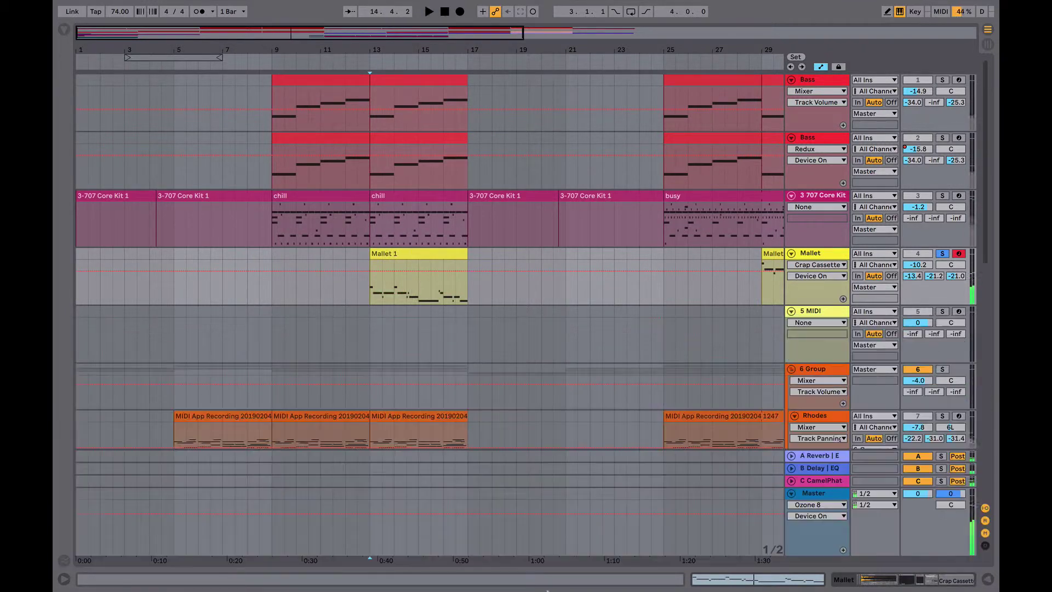
- Turn off a soloed track's Solo button so all tracks play again
{"action": "left_click", "coordinate": [958, 255]}
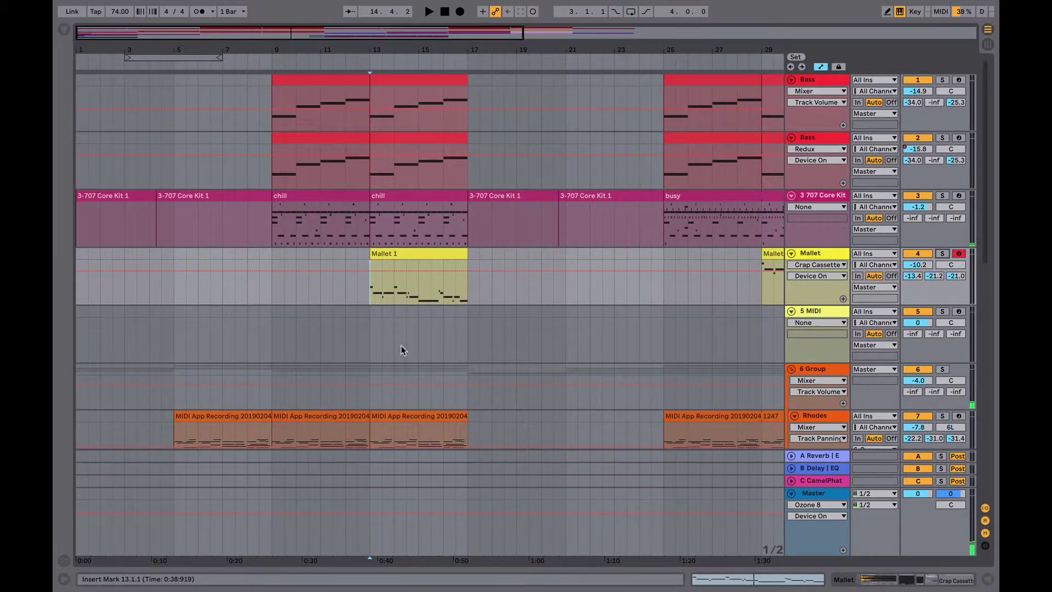